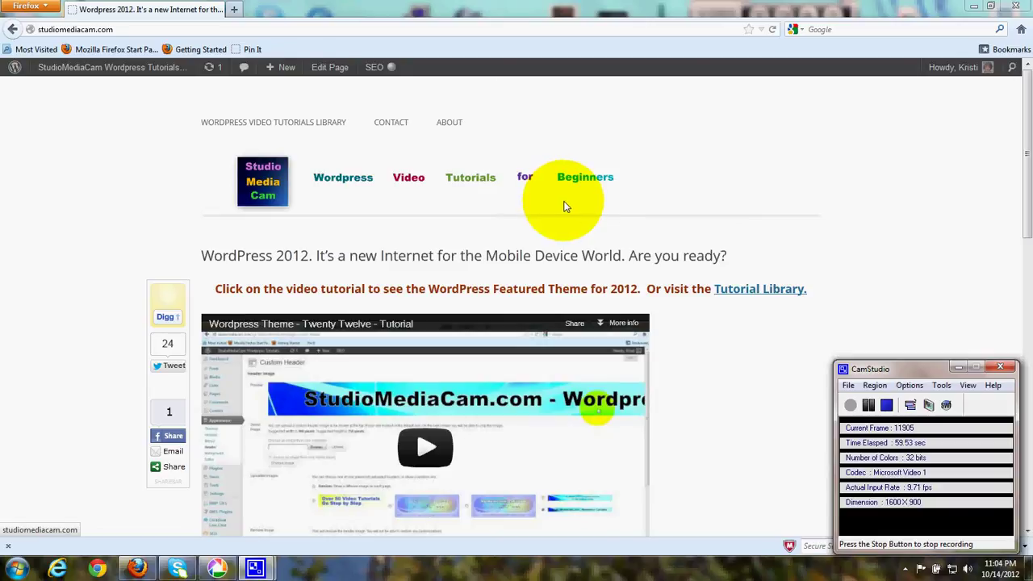
- Minimize Firefox and bring up Picasa 3 on the Collages album
click(971, 7)
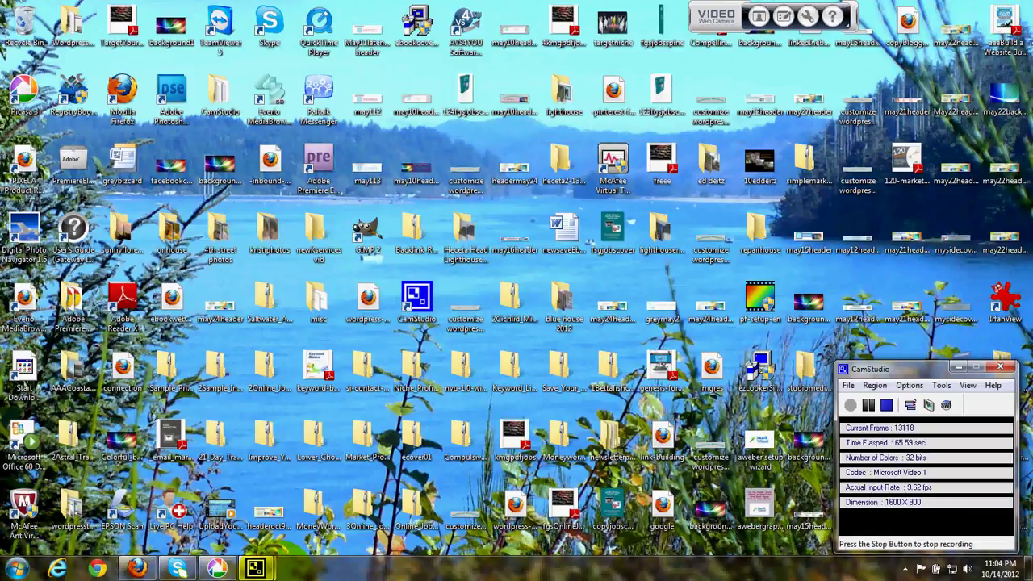
mouse_move(255, 569)
click(217, 569)
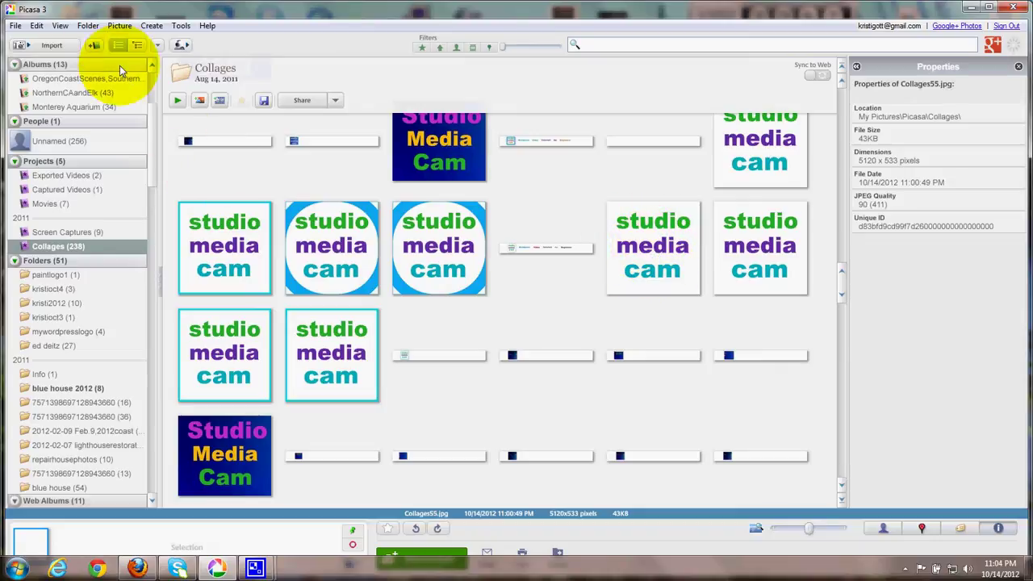
- Select the square teal-bordered studio media cam logo thumbnail in Collages
click(152, 26)
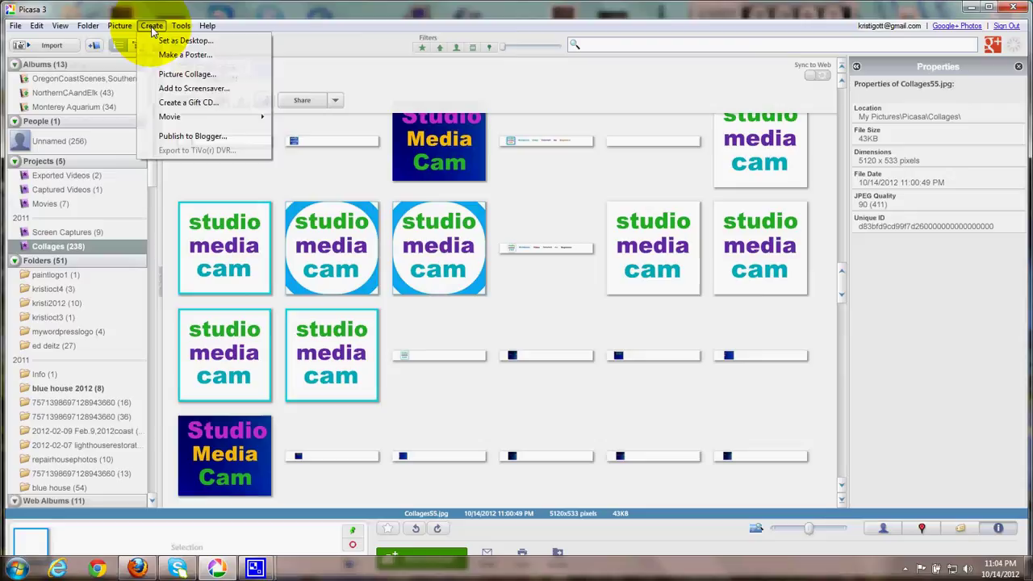
click(363, 81)
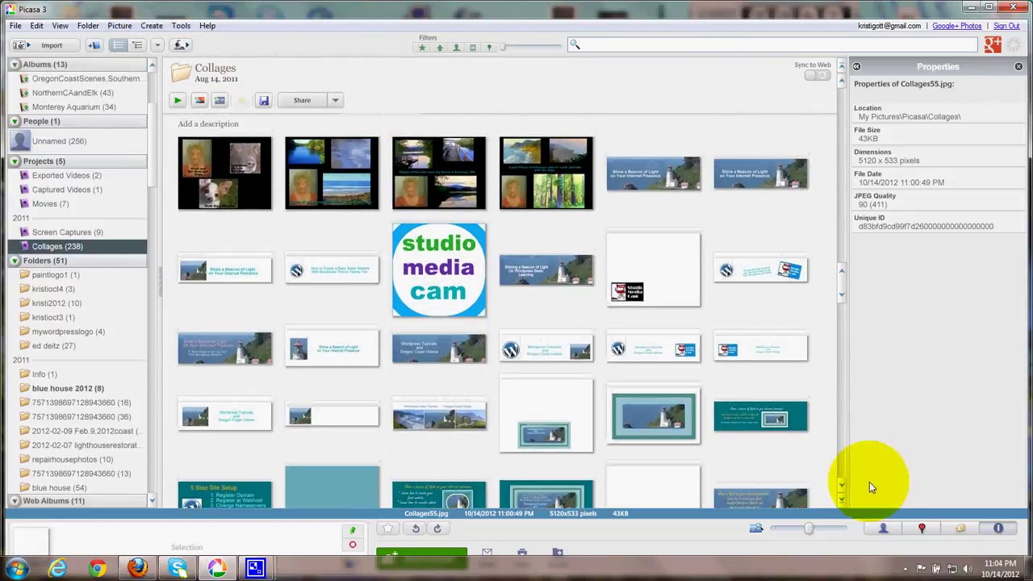
drag(842, 488, 842, 488)
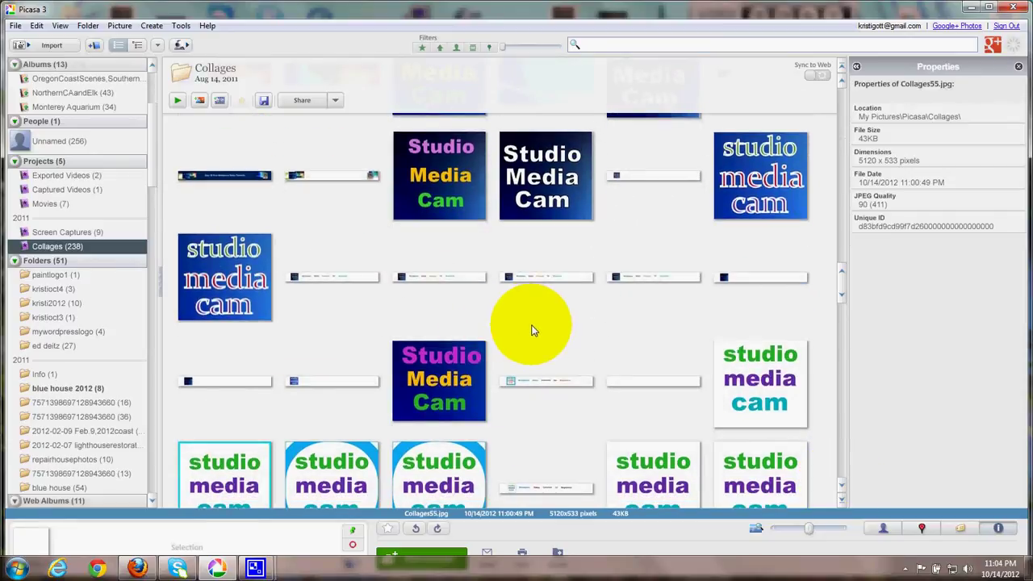
drag(843, 487, 844, 488)
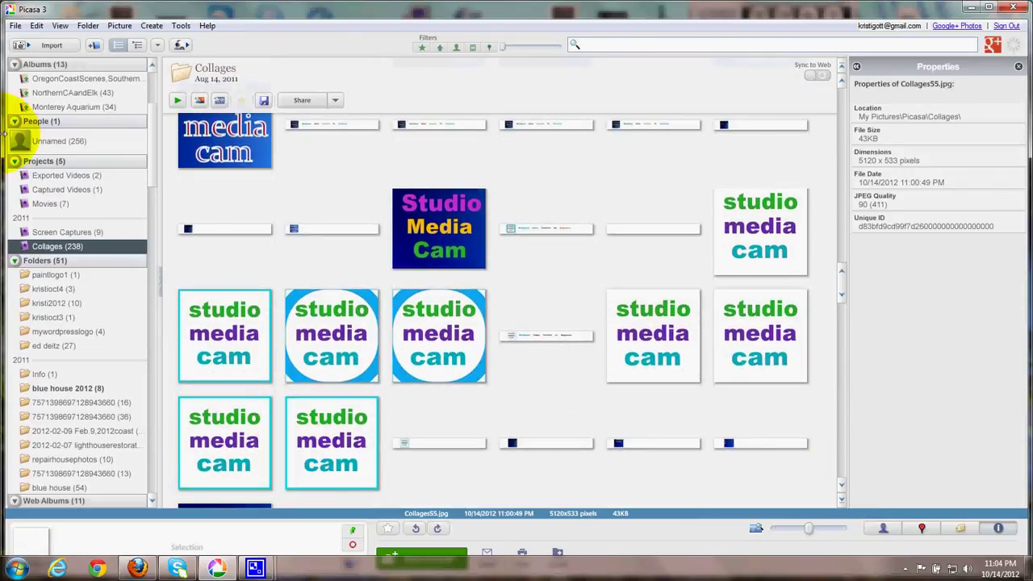
click(16, 27)
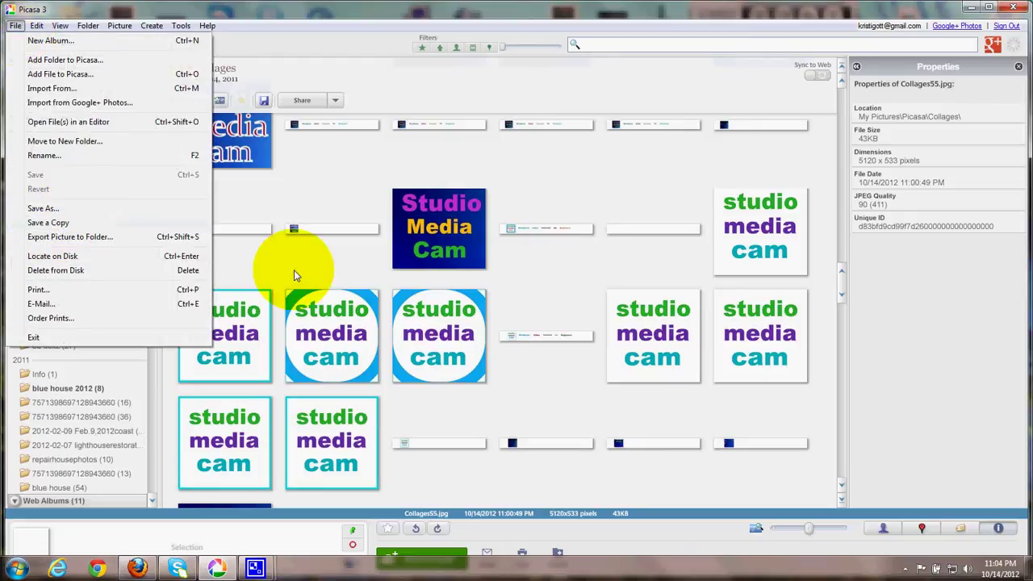
click(541, 390)
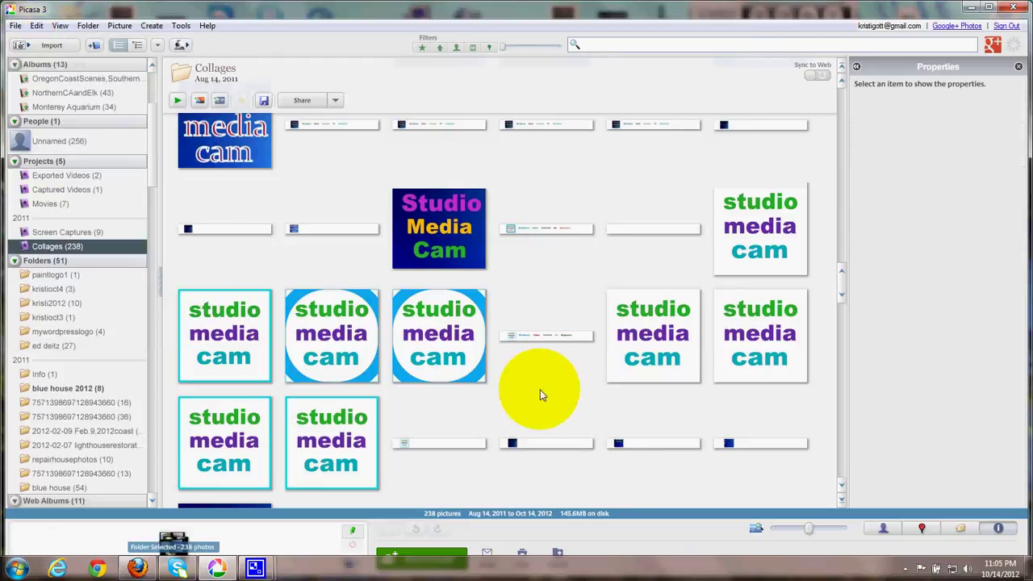
click(325, 444)
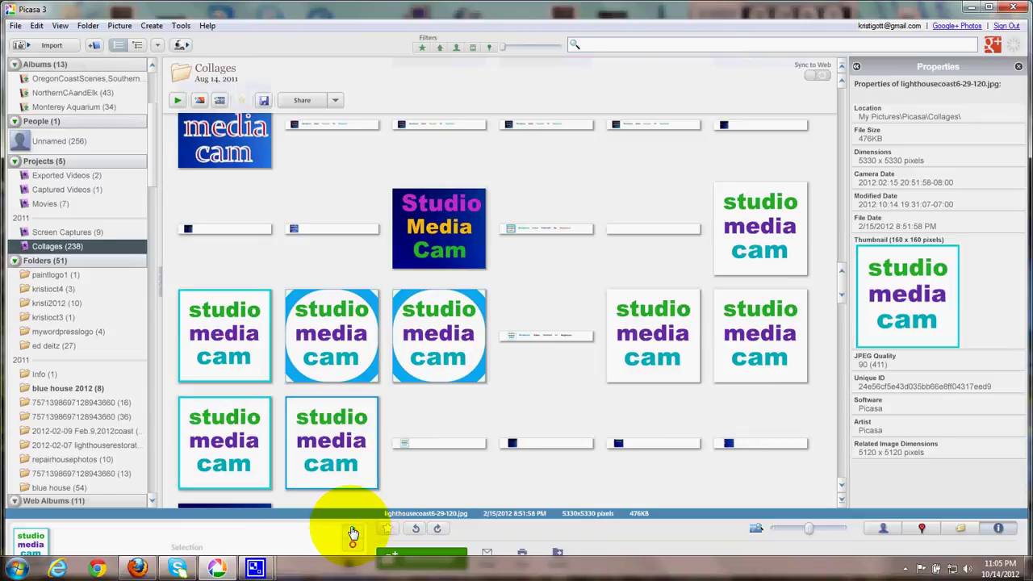
- Make a 960 x 100 Picture Collage with the logo straightened, shrunk to 84% at the left end
click(152, 28)
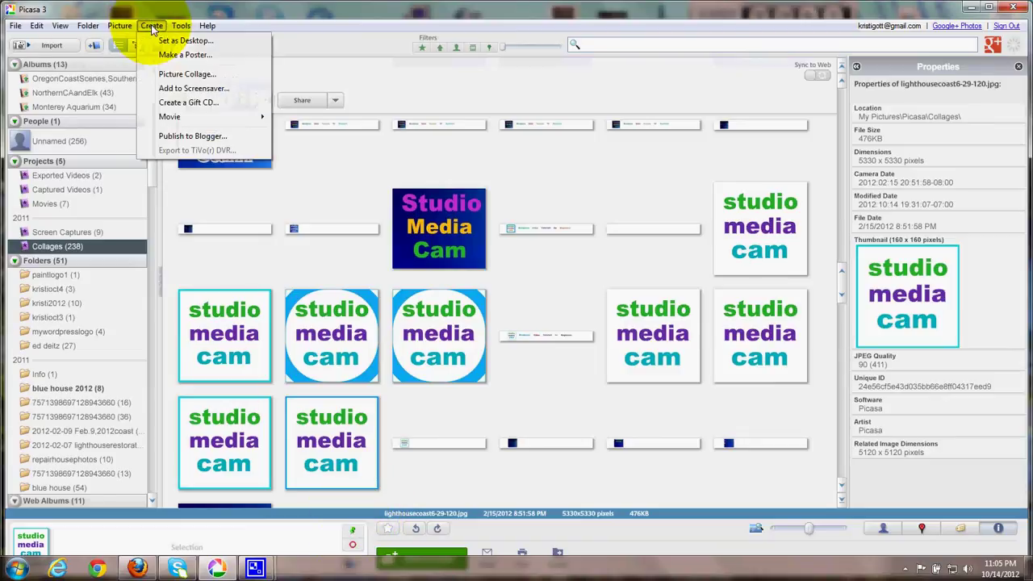
click(184, 74)
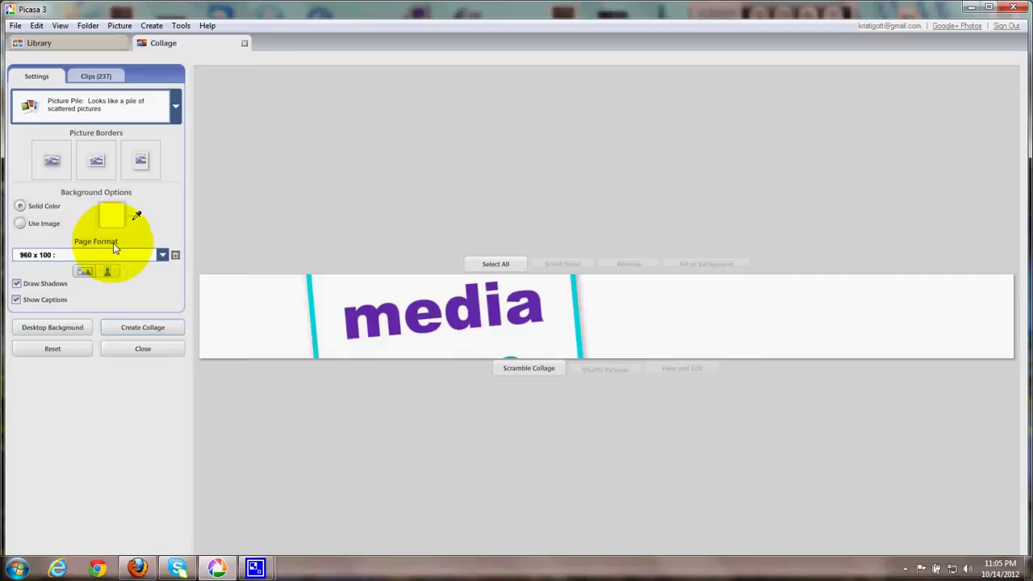
click(36, 258)
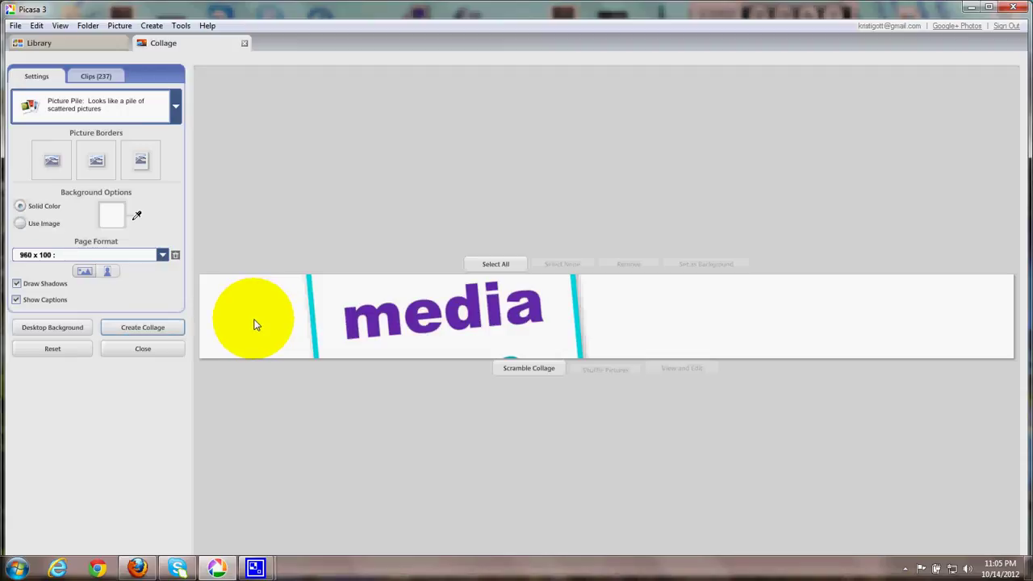
click(497, 311)
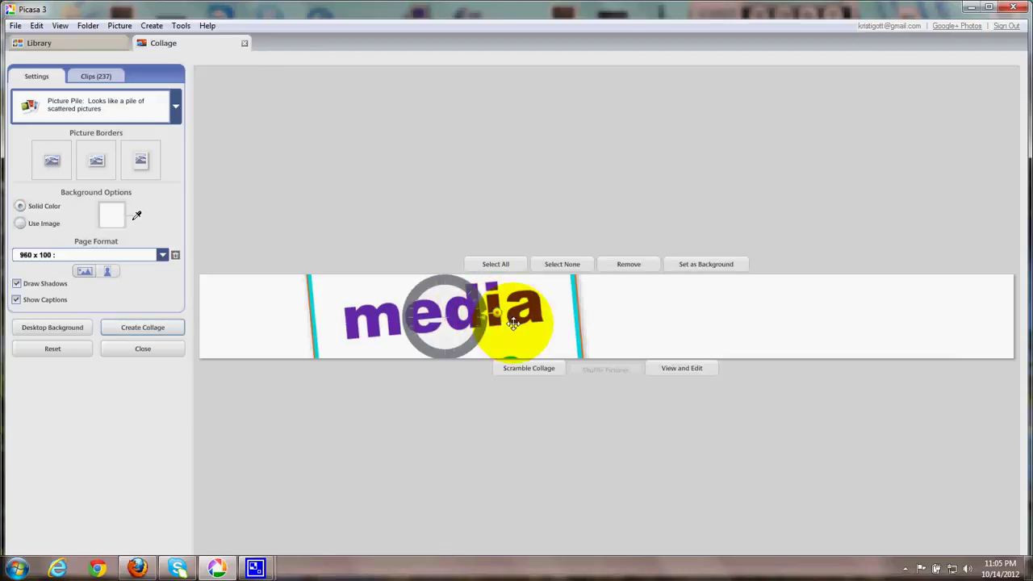
drag(491, 311, 344, 302)
click(377, 400)
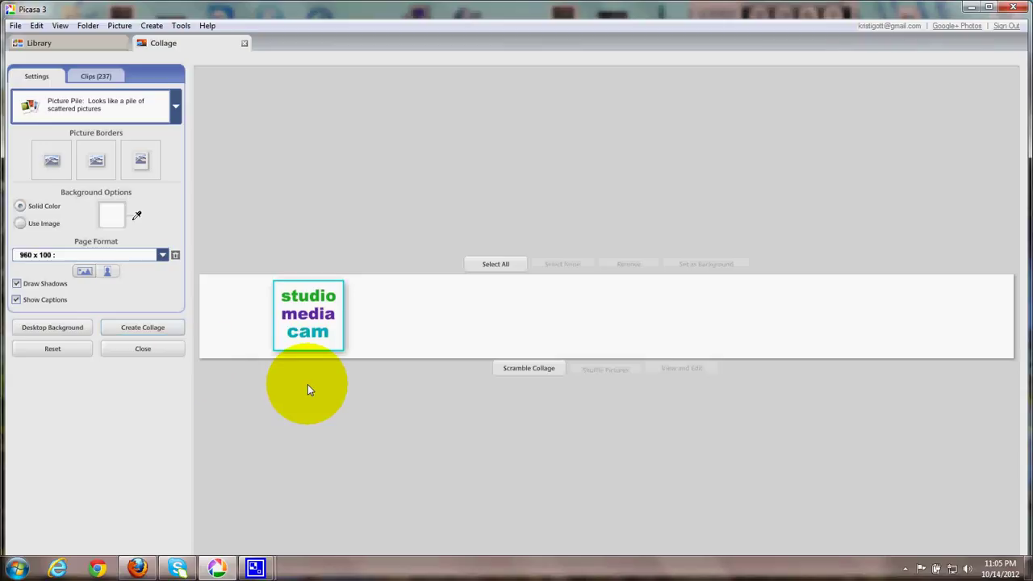
- Create the collage image, then start teal Arial Black 72 text beside the logo
click(145, 329)
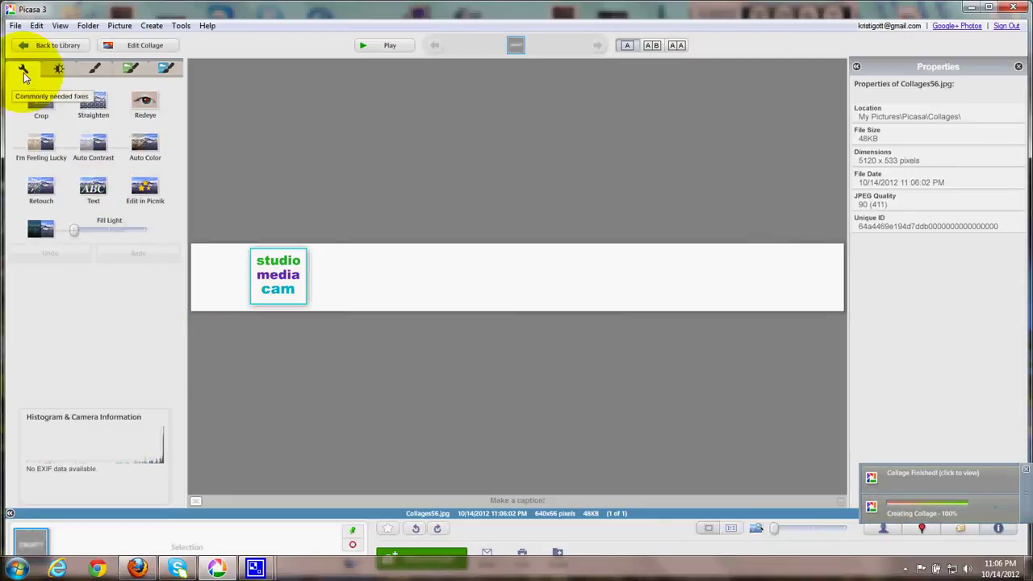
click(93, 188)
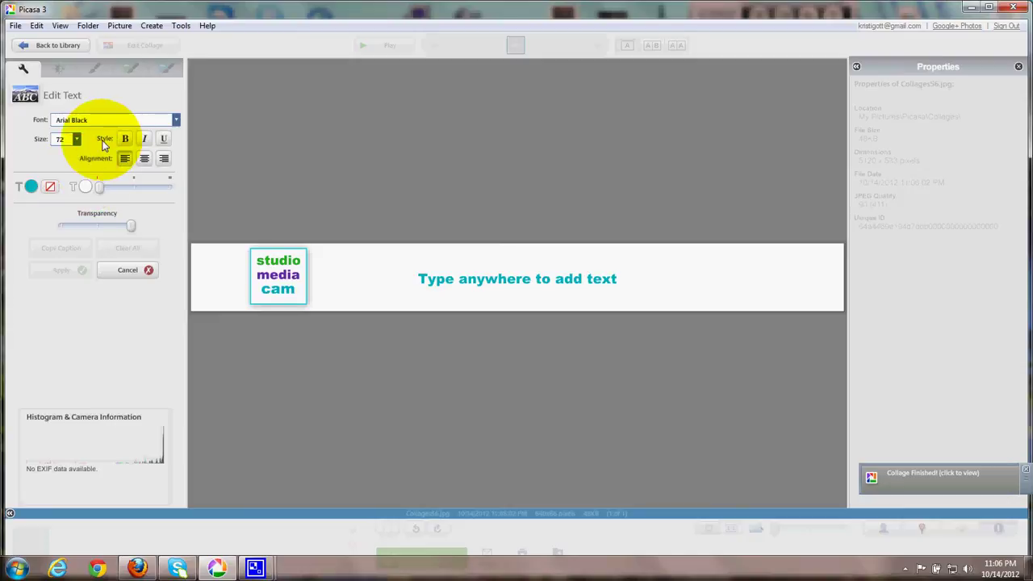
click(30, 187)
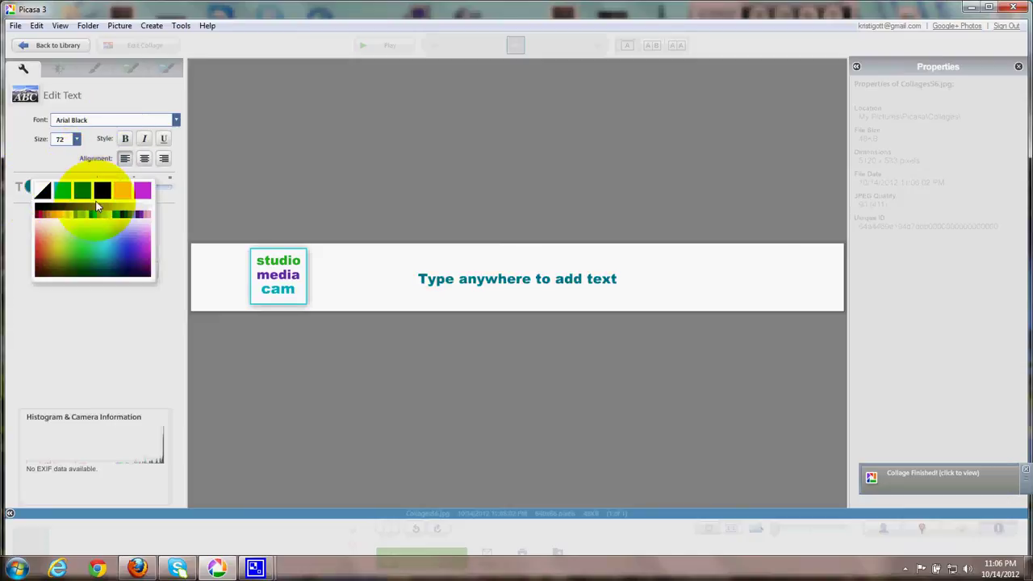
click(71, 242)
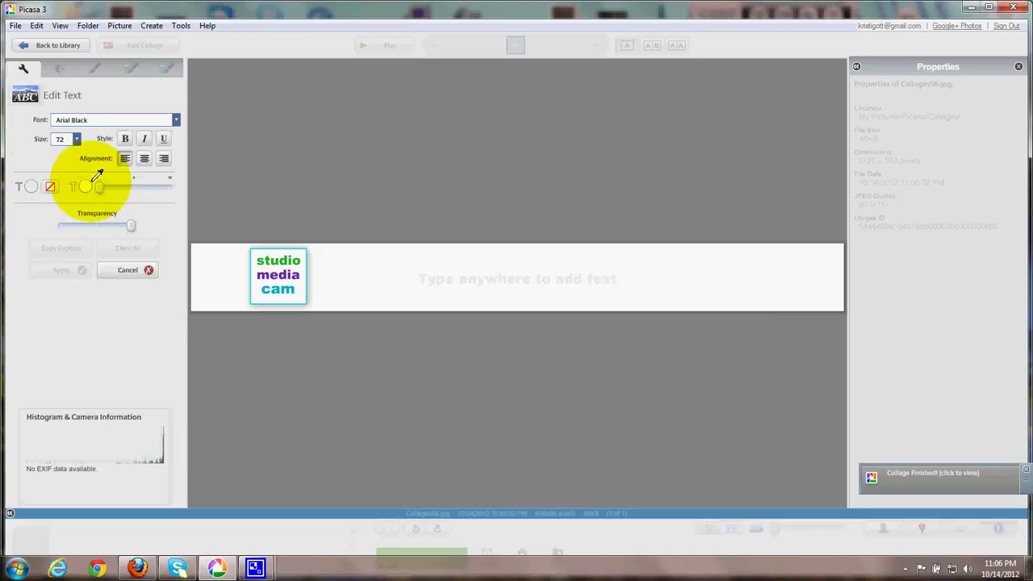
click(91, 179)
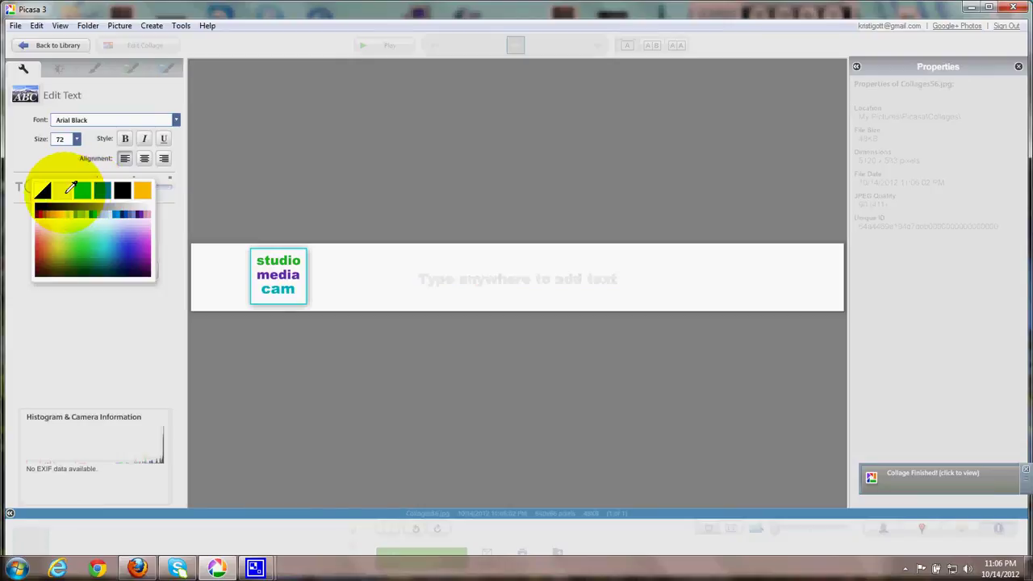
click(66, 192)
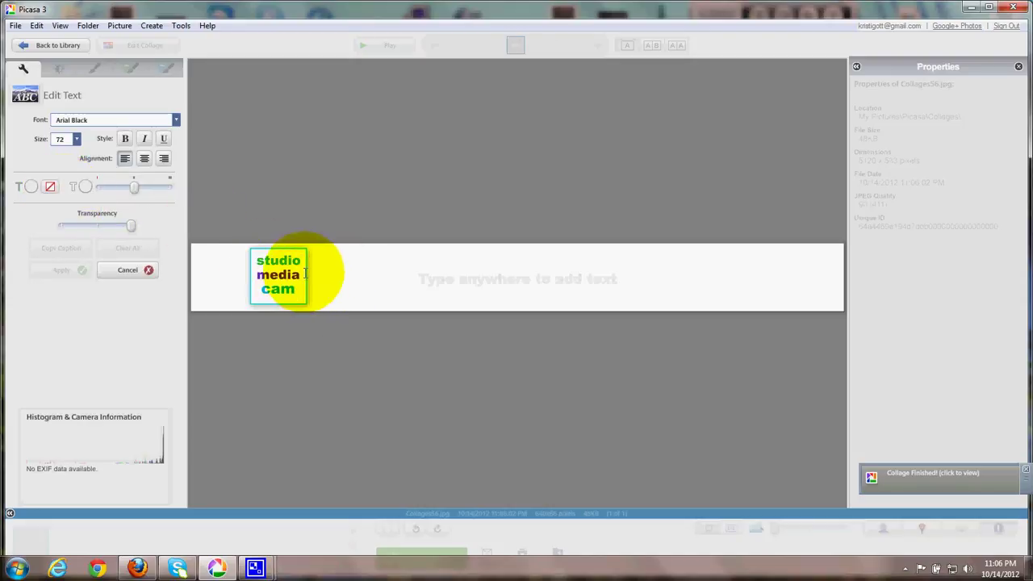
click(339, 272)
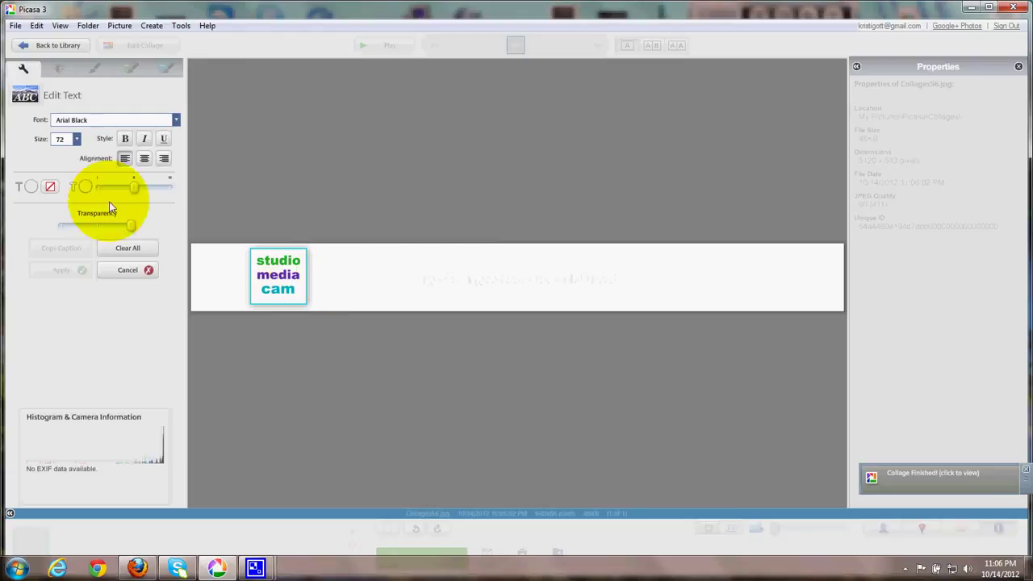
click(34, 188)
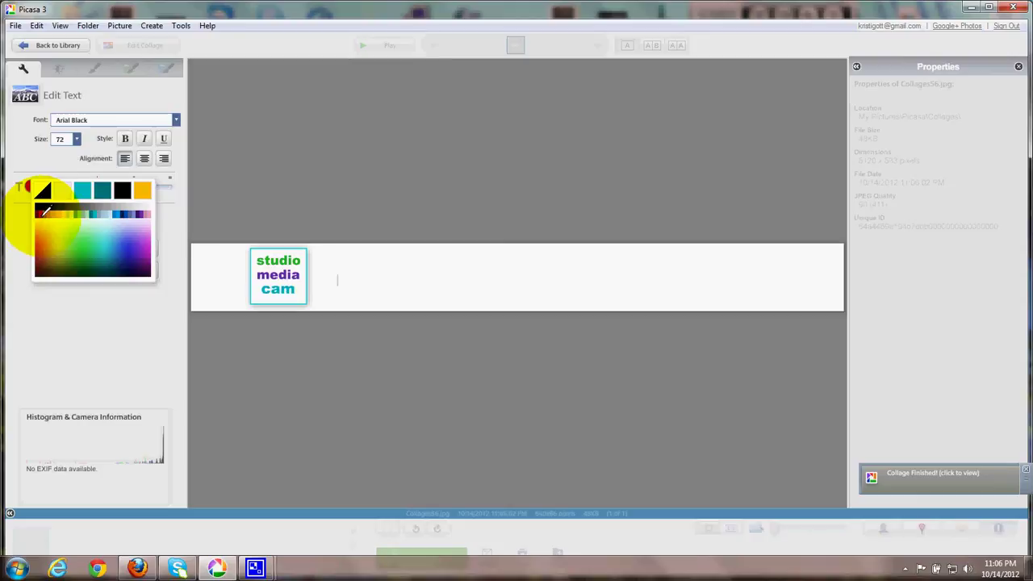
click(81, 197)
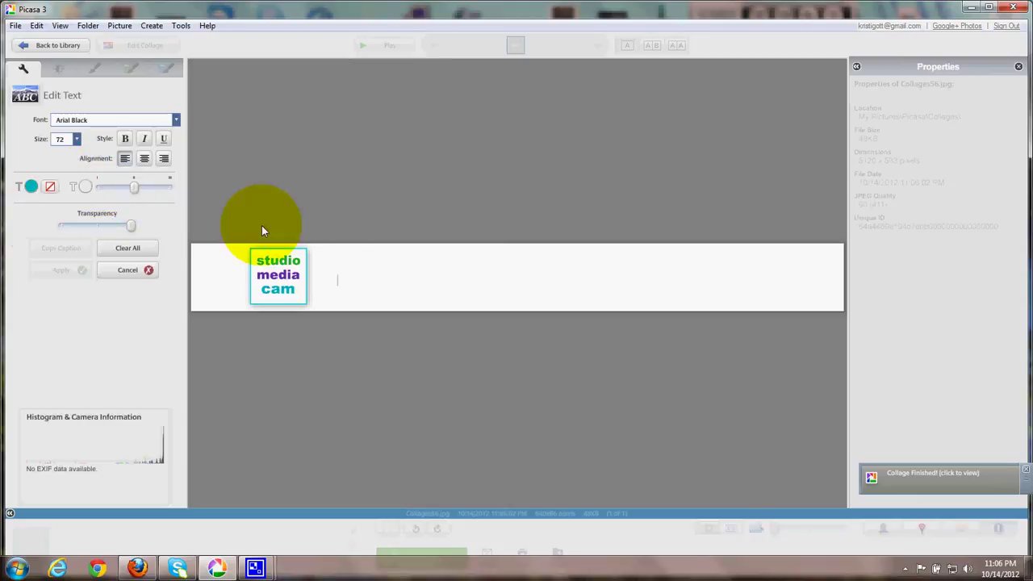
click(337, 274)
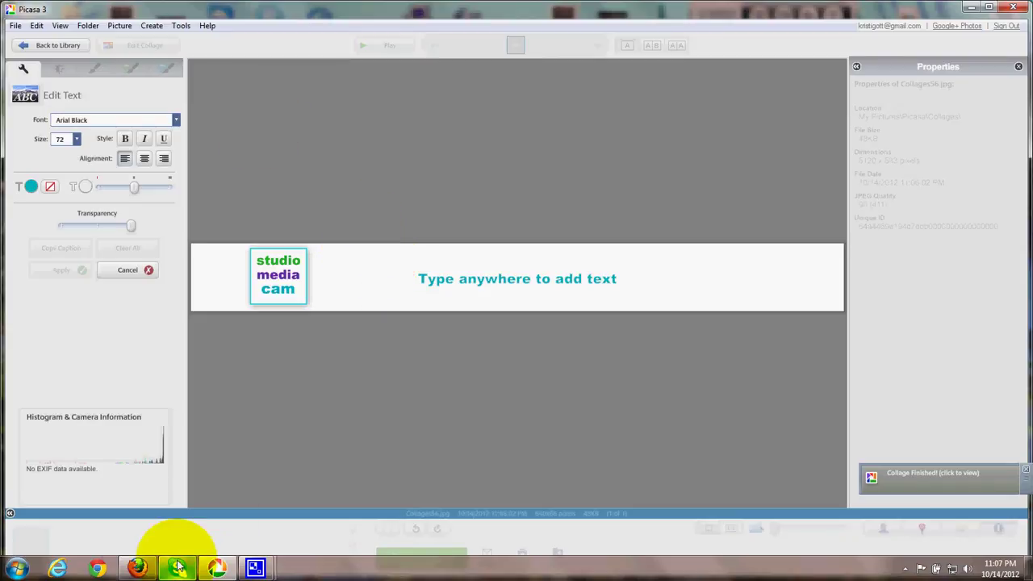
- Type 'Wordpress Tutorials for Beginners' as the caption, correcting the typos along the way
mouse_move(178, 567)
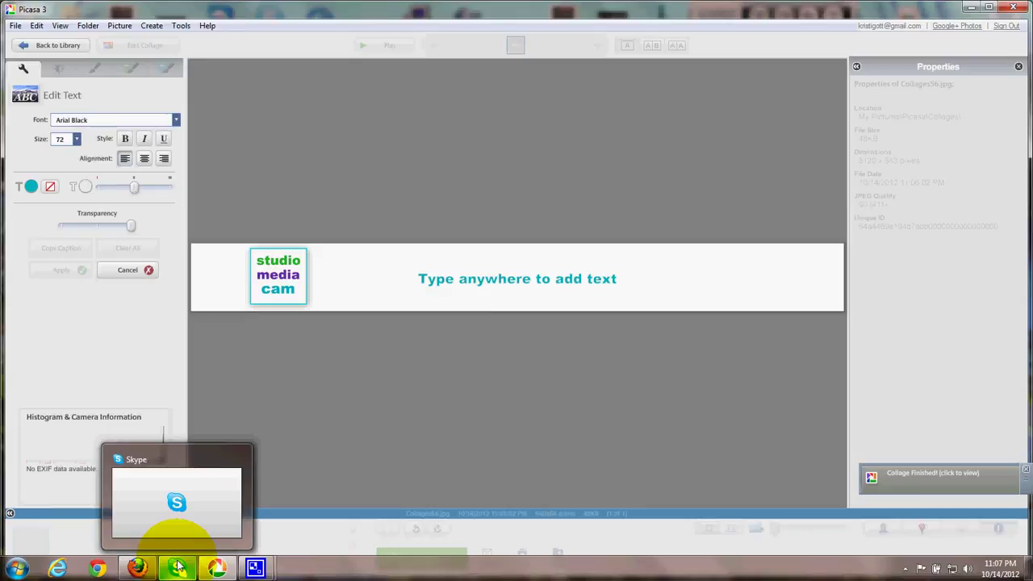
text(W)
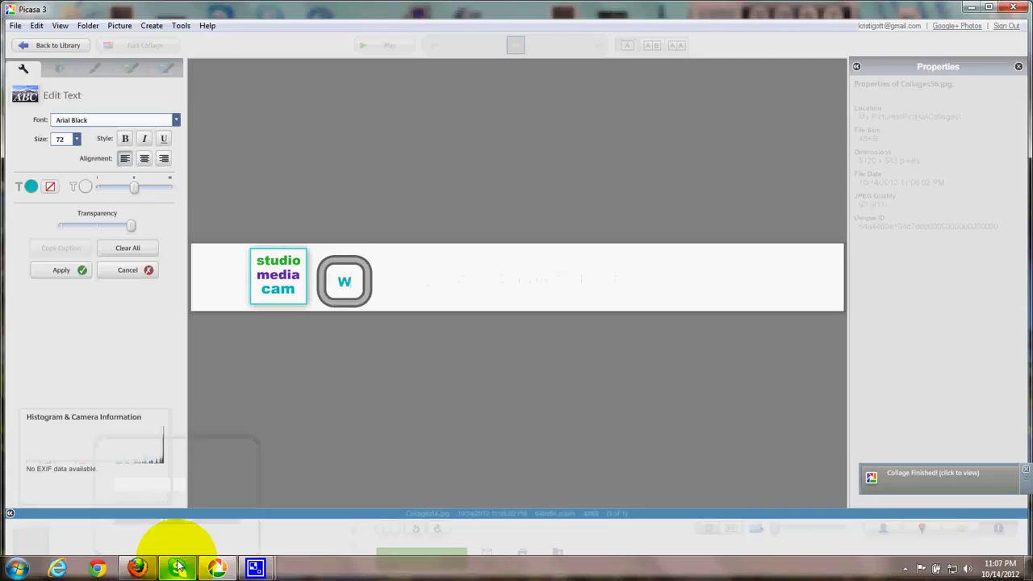
text(ordpress Tuto5i)
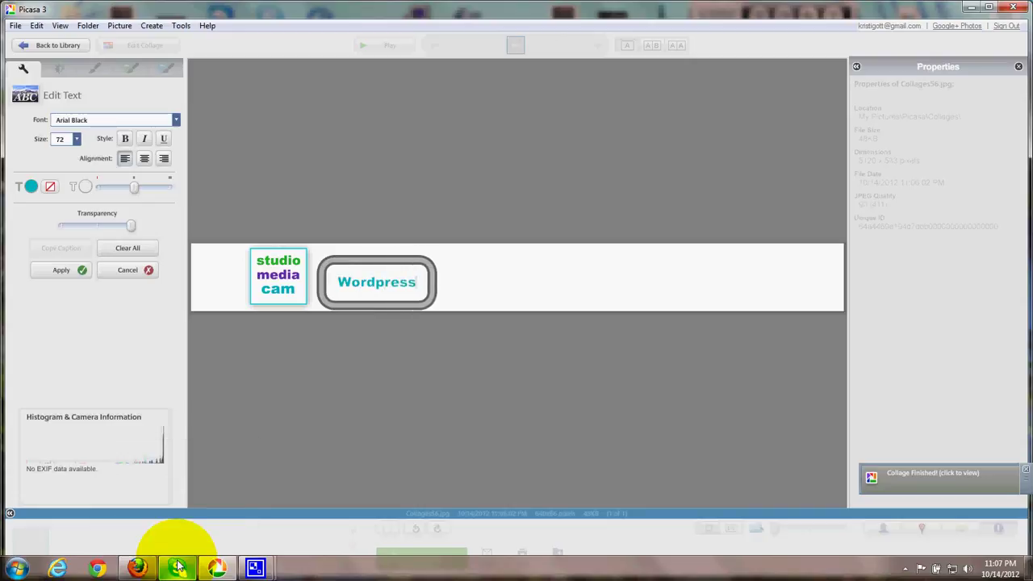
key(BackSpace)
key(BackSpace)
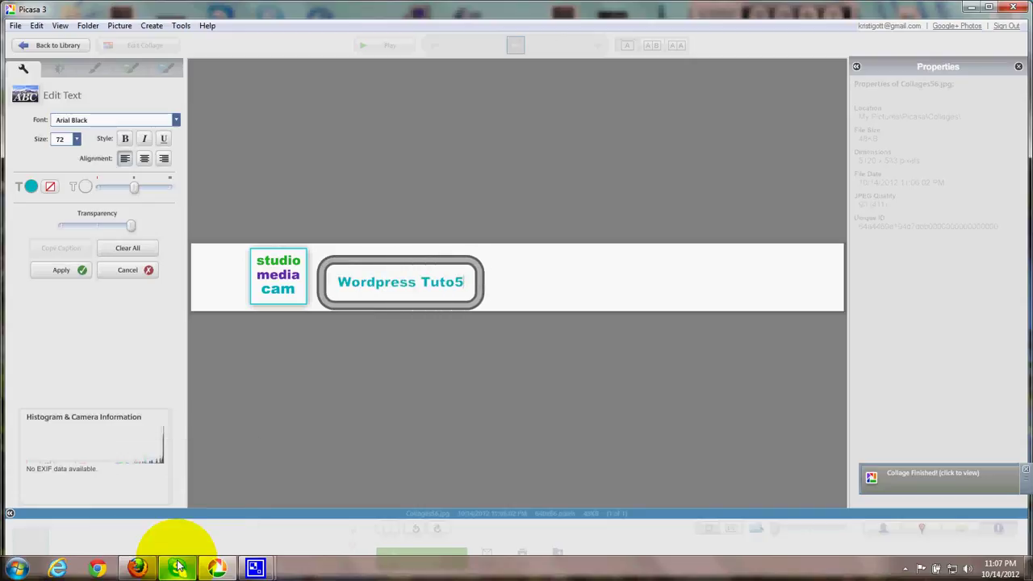
text(rials for Ve)
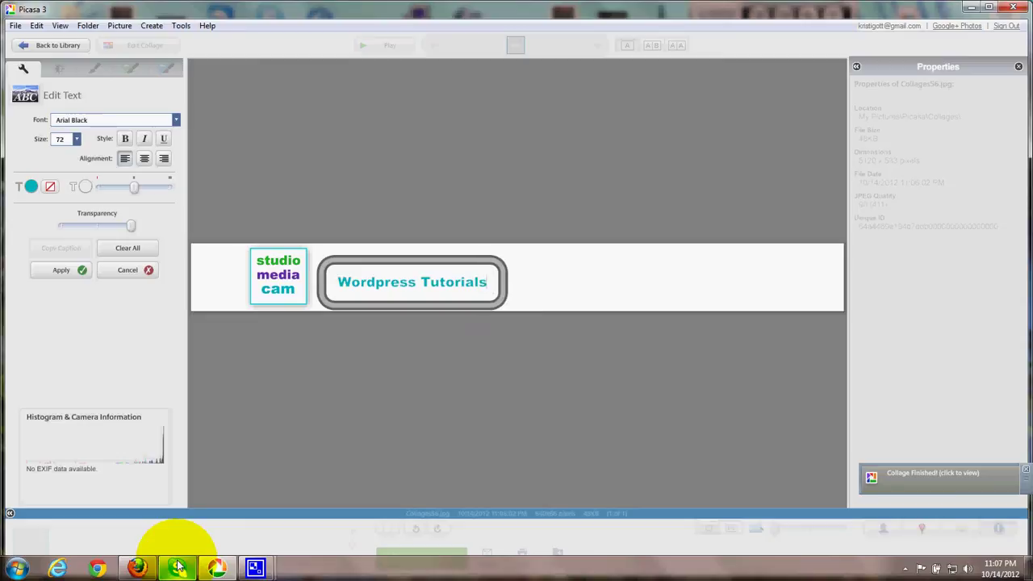
key(BackSpace)
key(BackSpace)
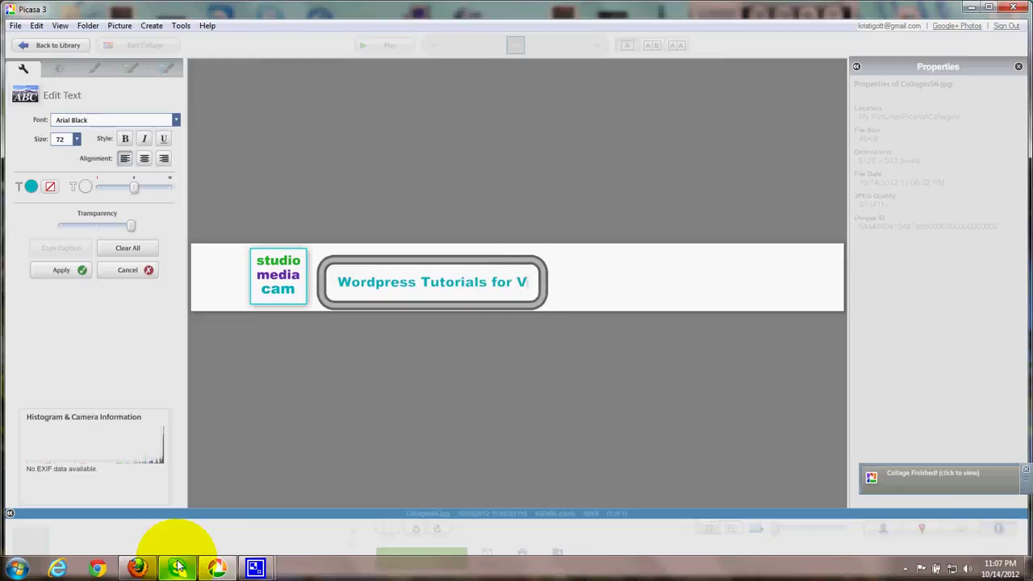
text(Beginnr)
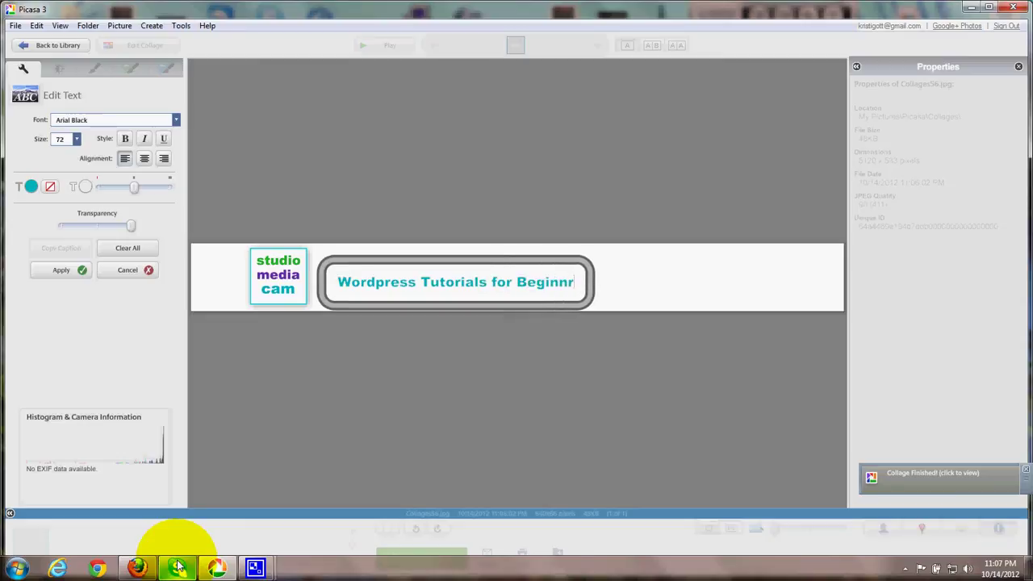
key(BackSpace)
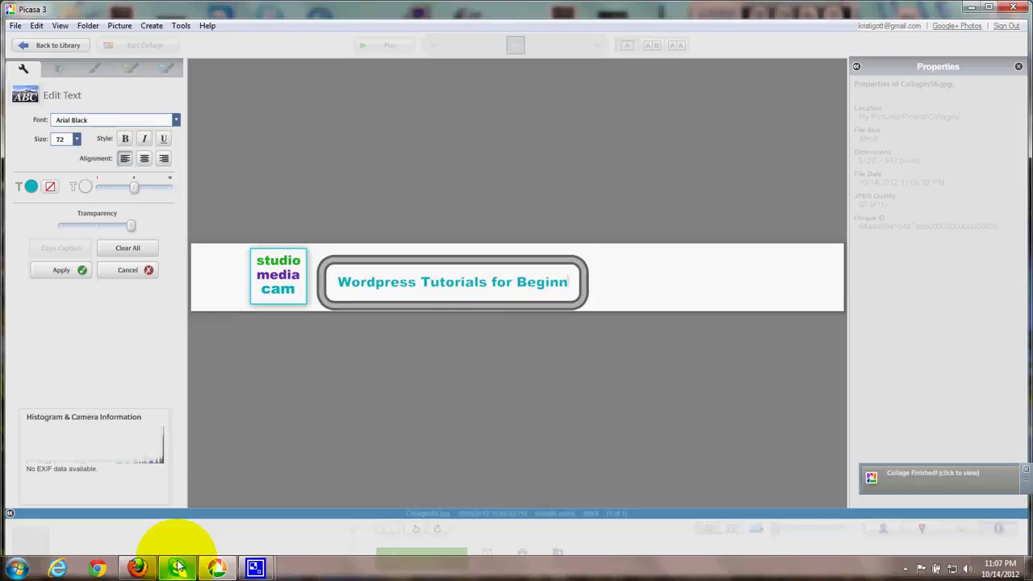
text(ers)
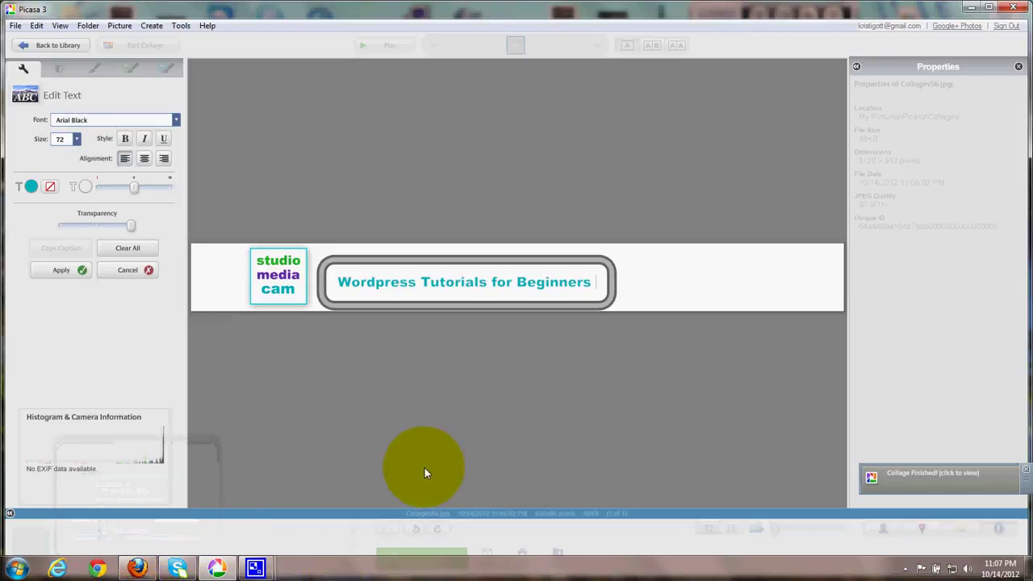
- Drag the title box to a slightly new spot beside the logo
drag(480, 259, 547, 259)
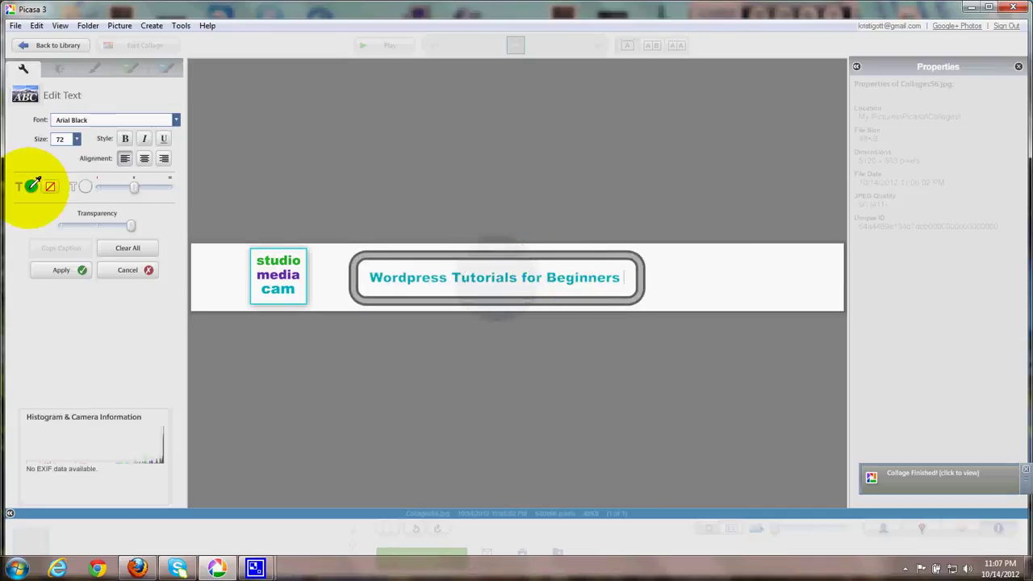
click(475, 250)
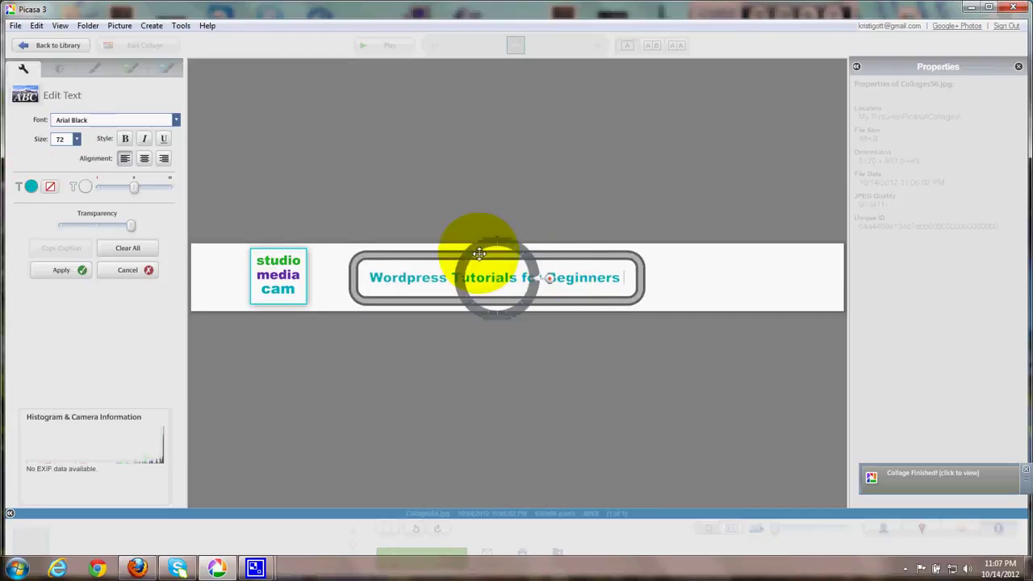
drag(478, 253, 479, 252)
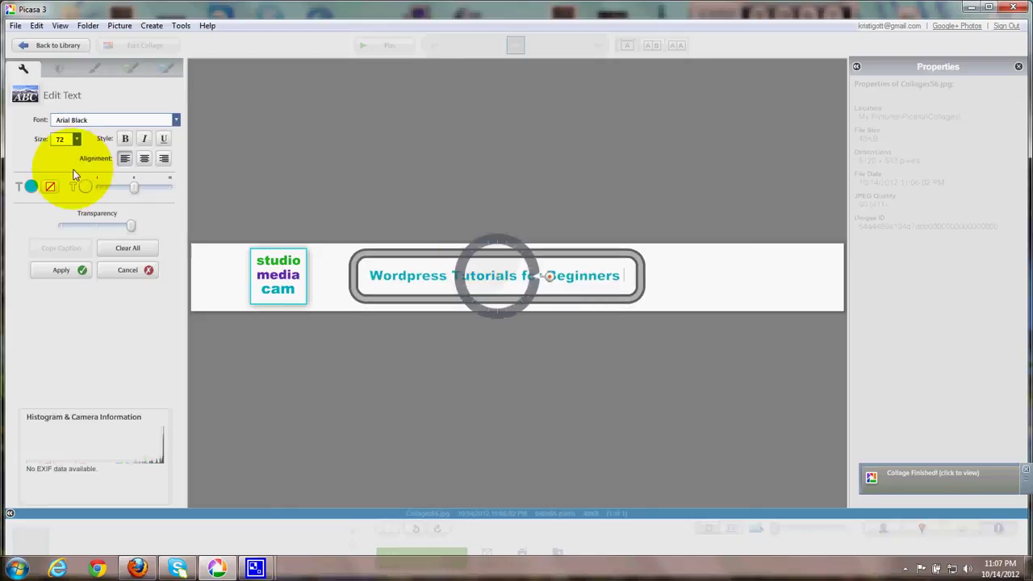
click(37, 178)
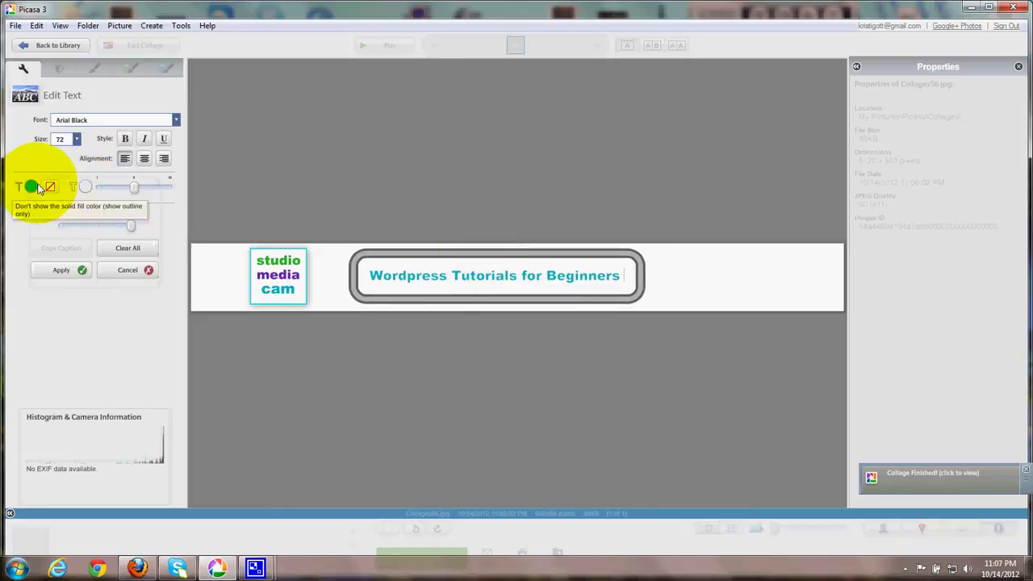
- Try an orange fill and a darker green outline on the title text
click(30, 186)
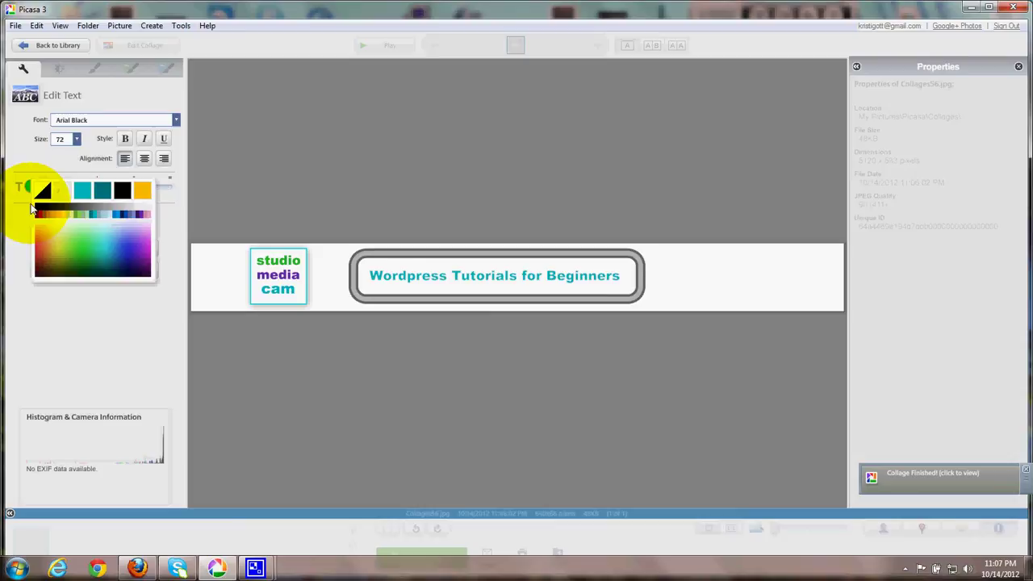
click(30, 185)
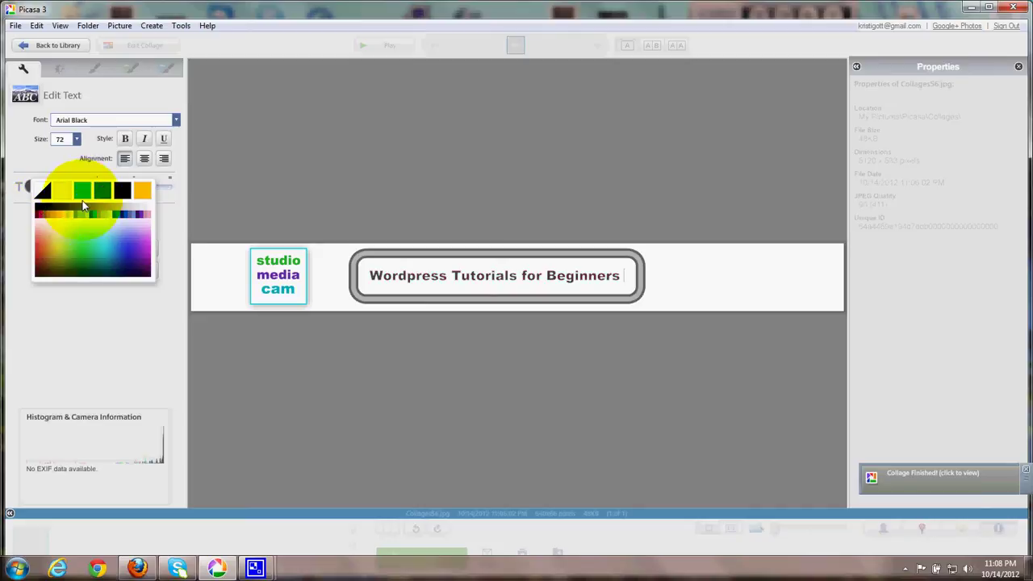
click(149, 188)
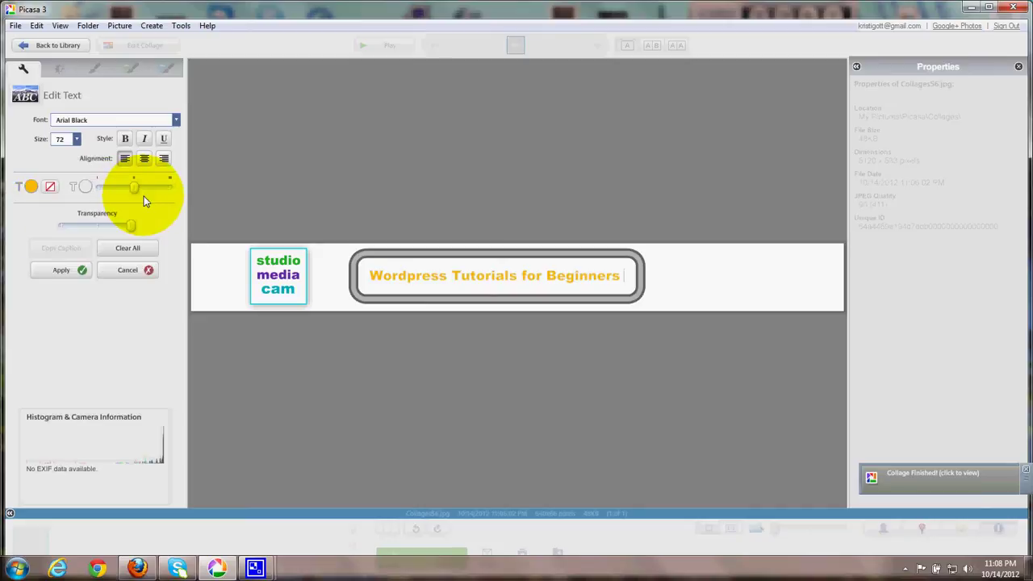
click(94, 176)
click(95, 176)
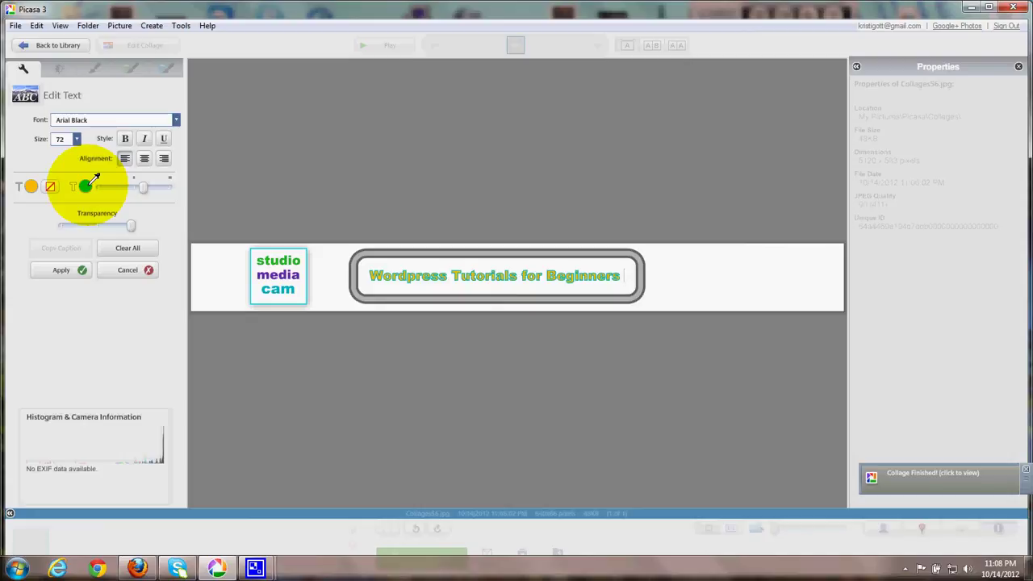
click(95, 177)
click(97, 185)
click(89, 182)
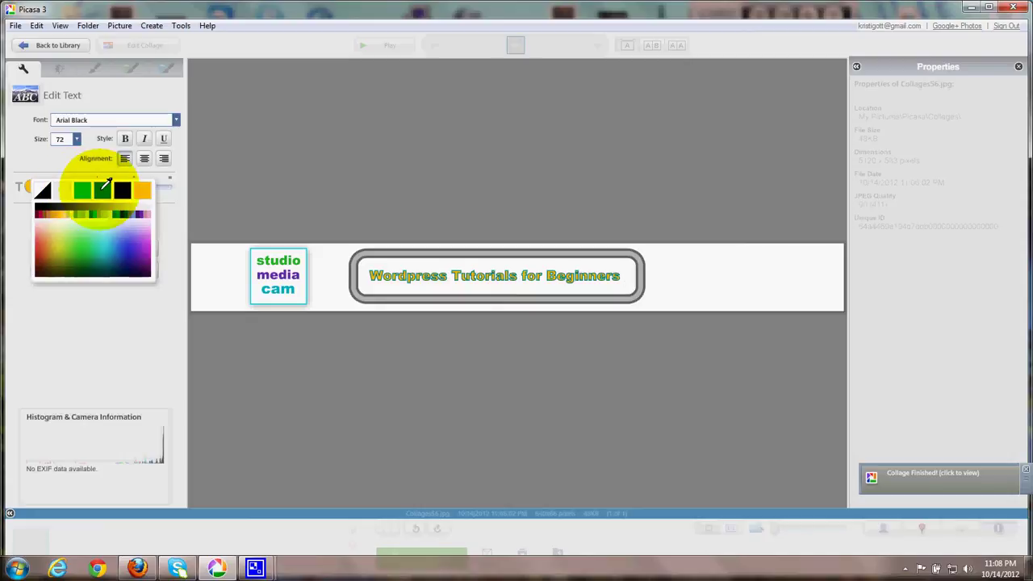
click(106, 187)
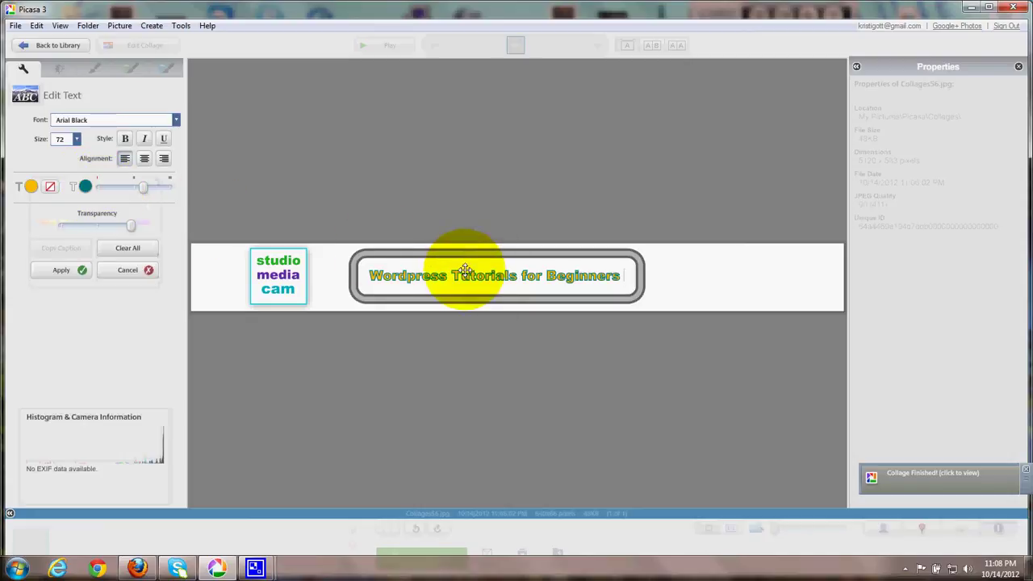
click(496, 276)
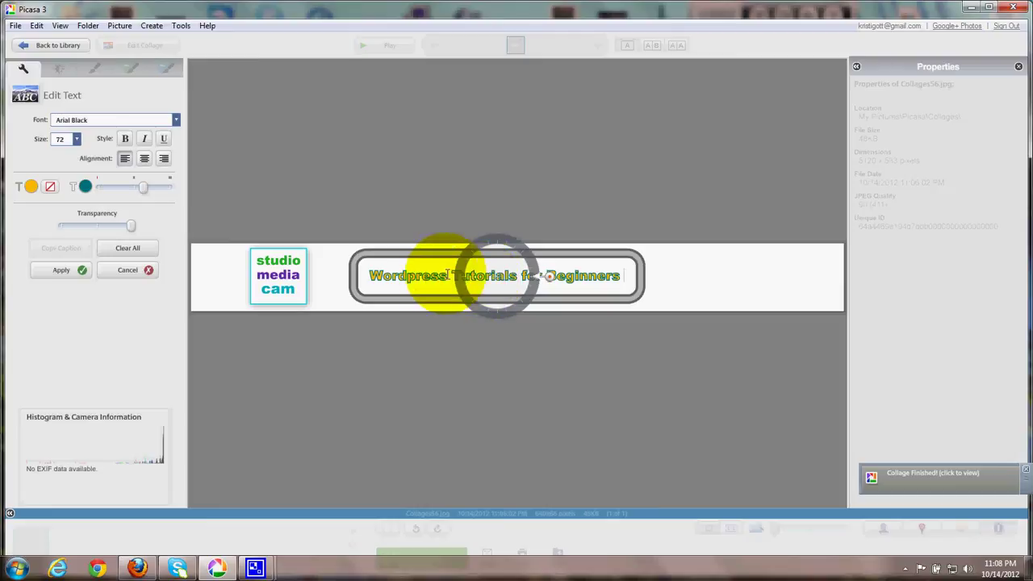
- Switch the title between green and orange fills, then settle on black
click(85, 185)
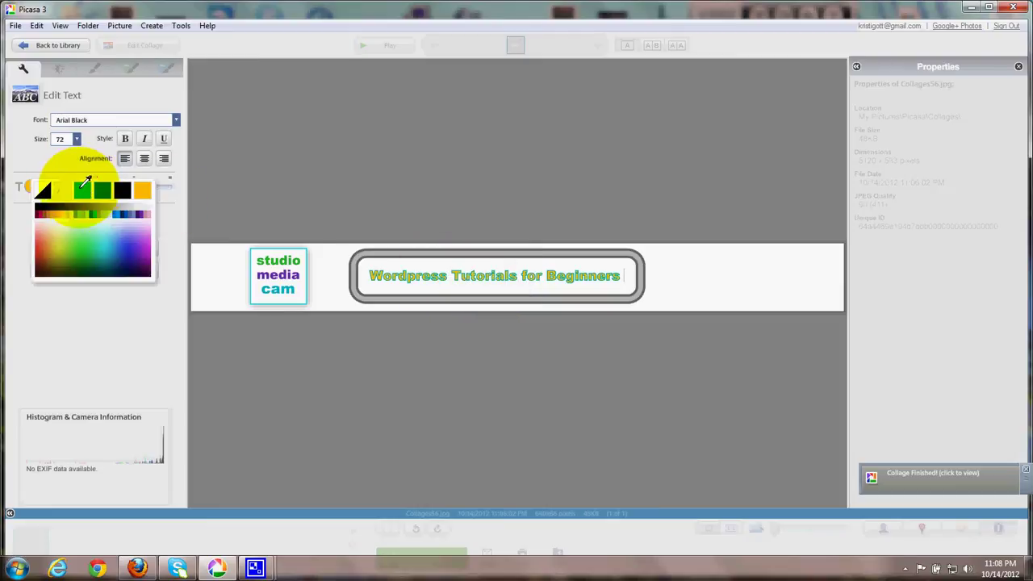
click(42, 191)
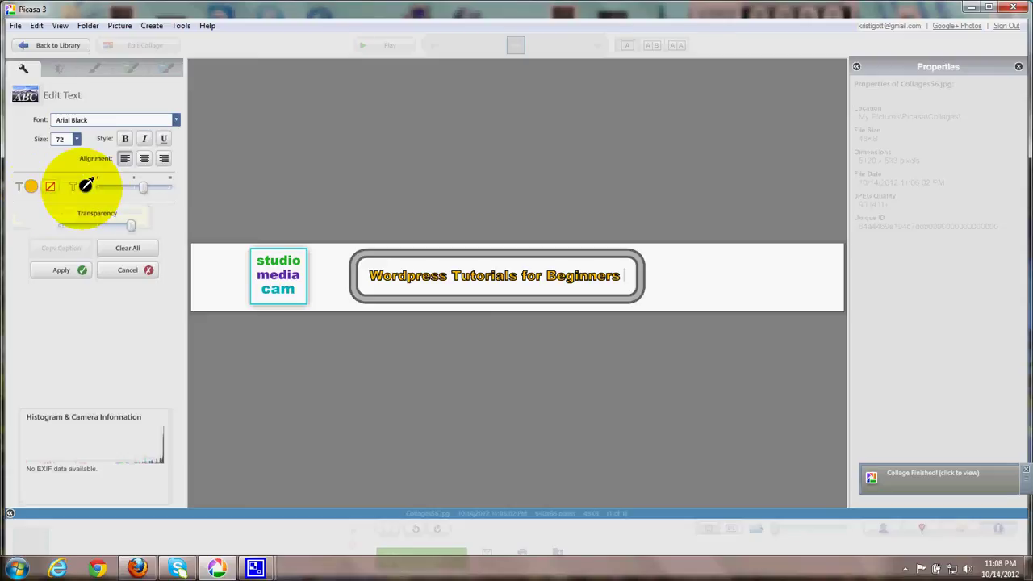
click(86, 185)
click(95, 178)
click(86, 185)
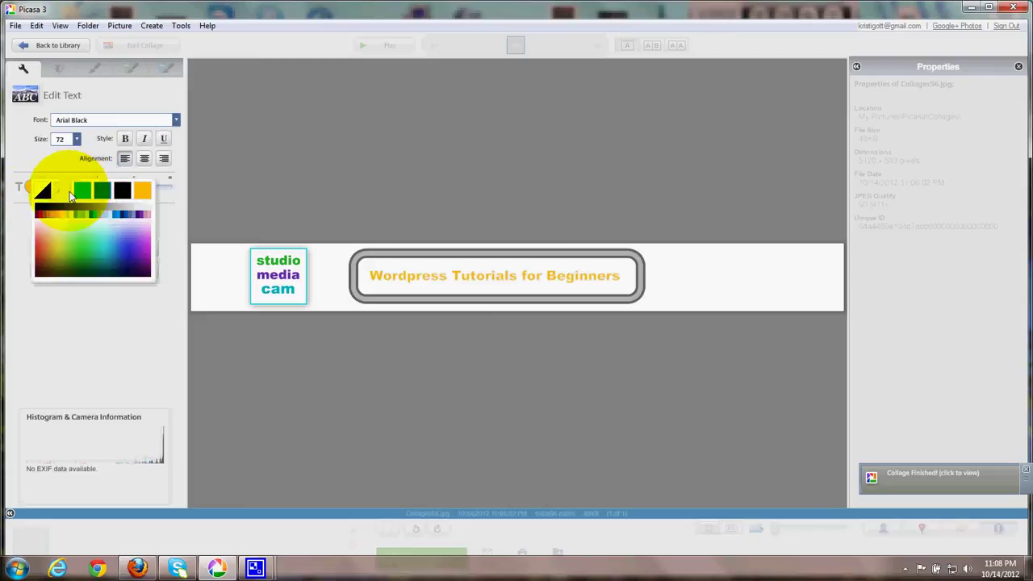
click(50, 190)
click(28, 186)
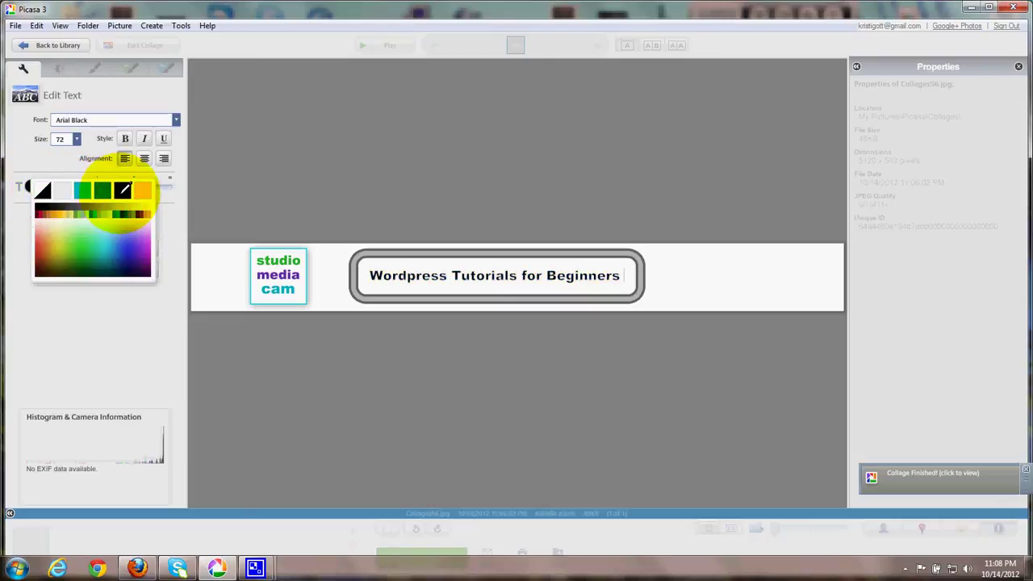
click(123, 190)
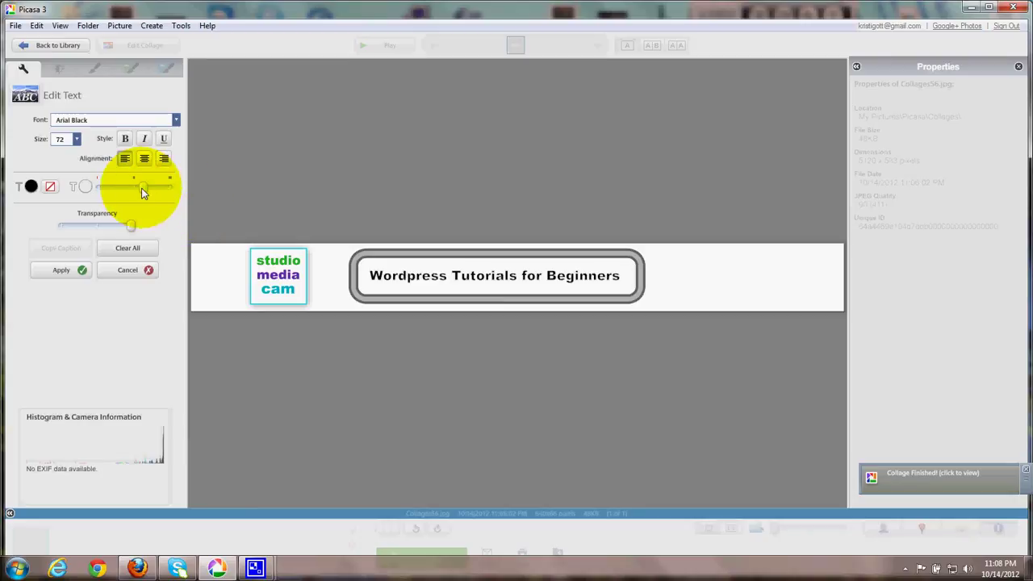
- Reduce the title outline to nothing and move the title left, closer to the logo
drag(141, 188, 100, 194)
click(520, 242)
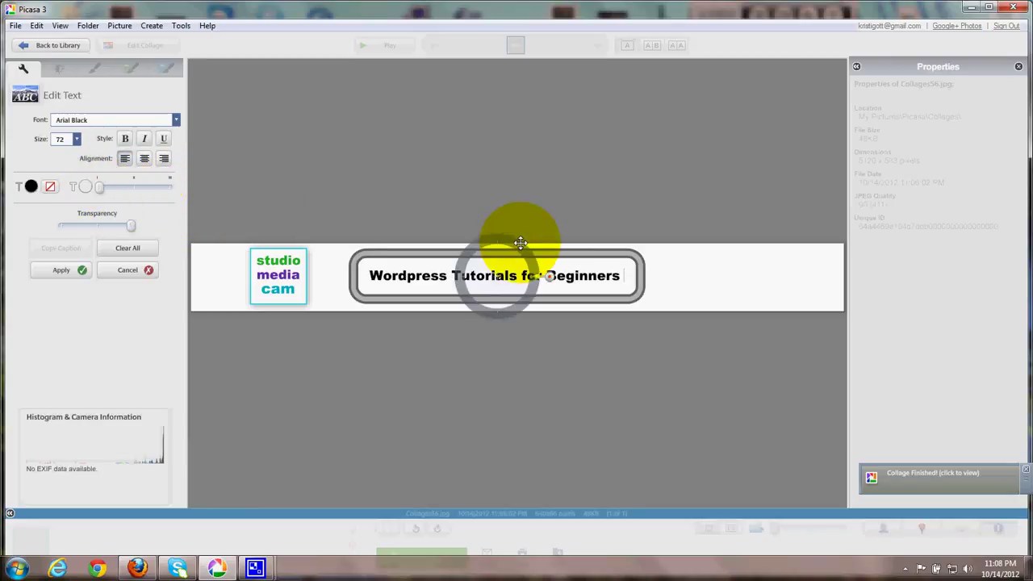
drag(496, 250, 464, 247)
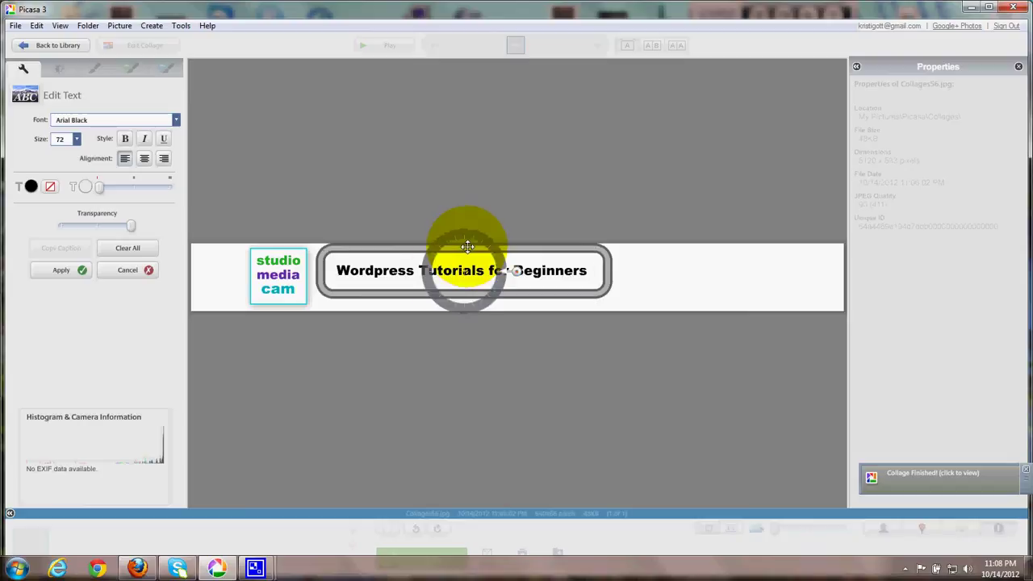
click(462, 334)
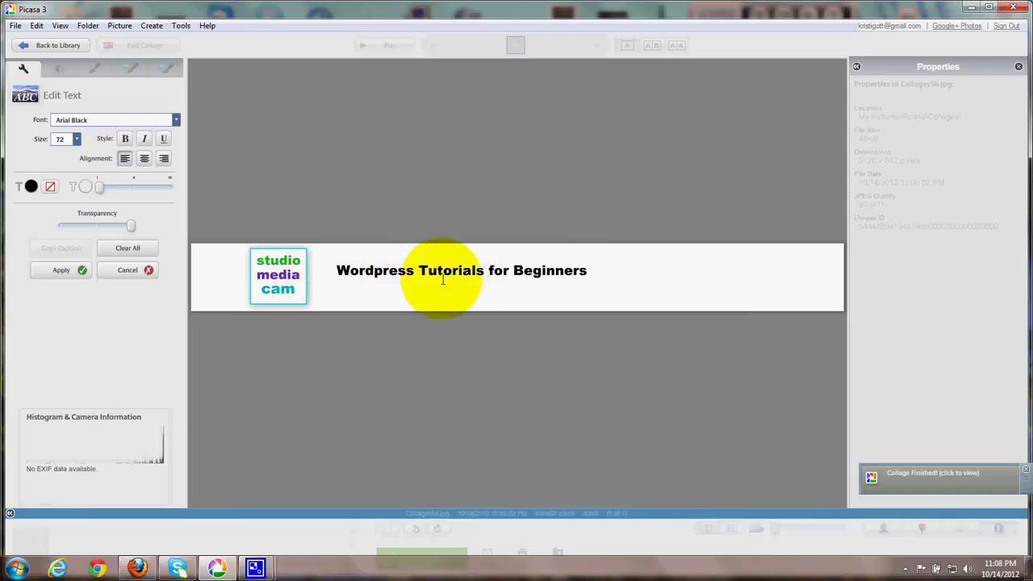
- Apply the text and reopen the finished Collages56.jpg banner from the library
click(59, 270)
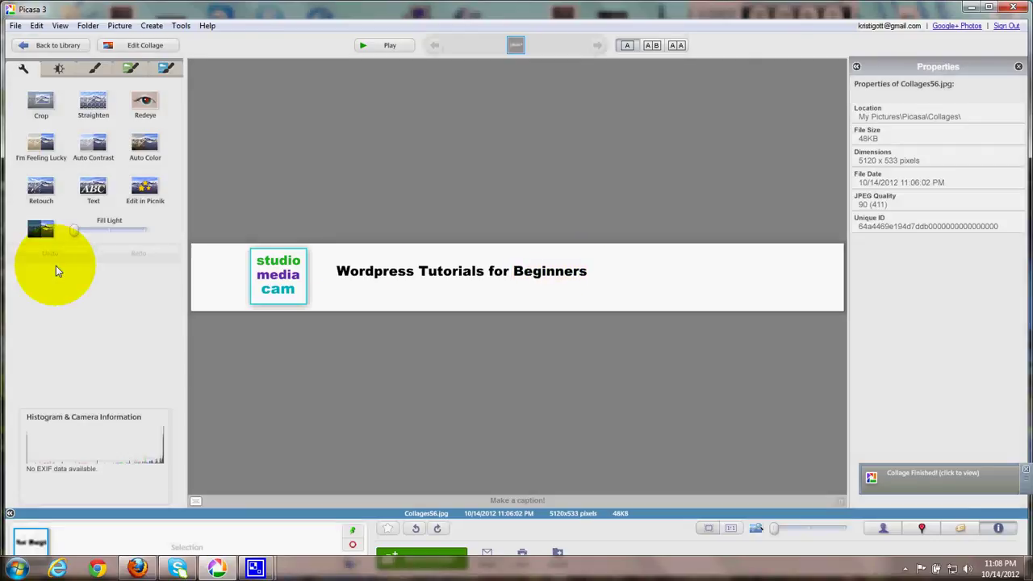
click(68, 46)
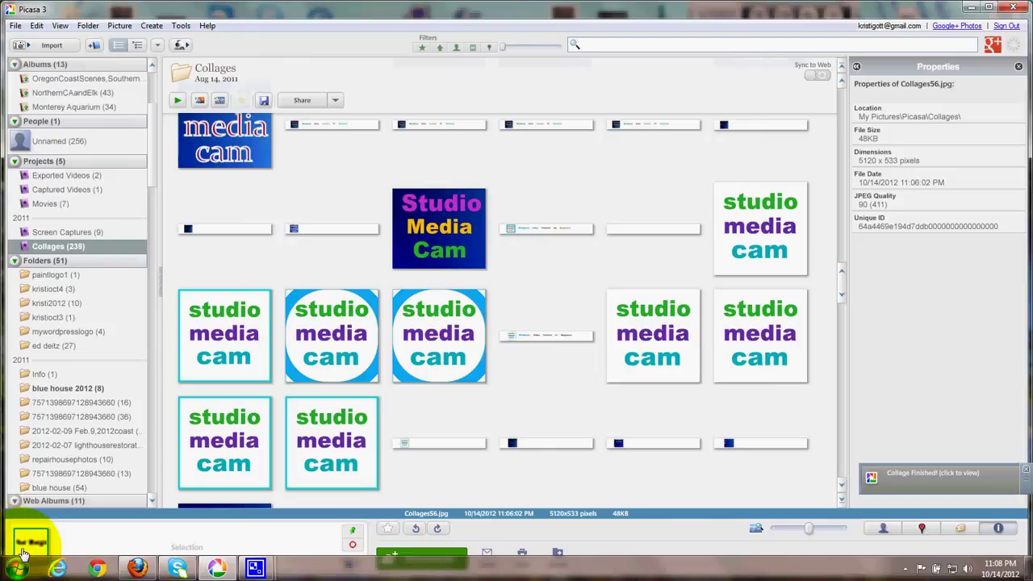
double_click(27, 547)
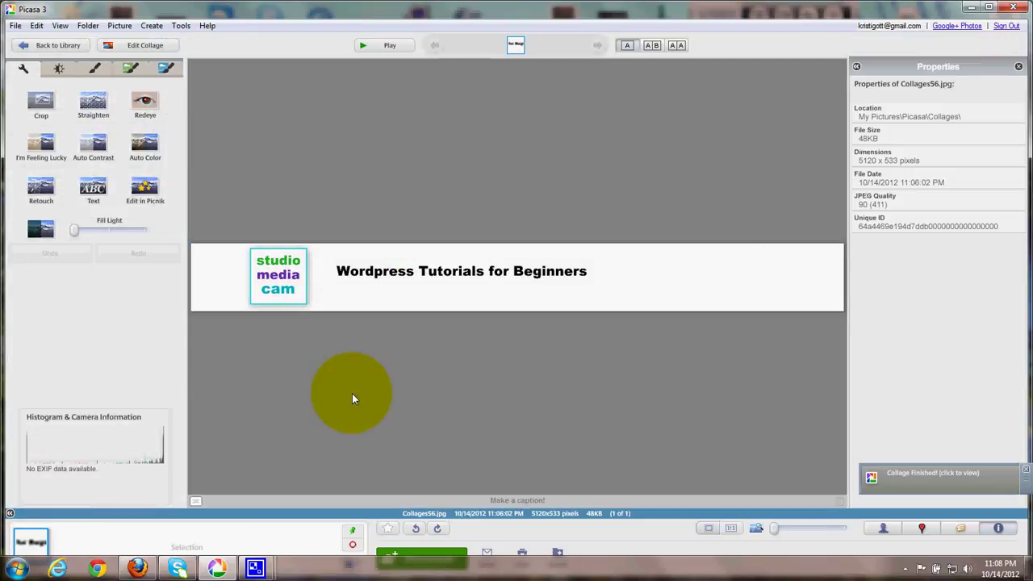
- Save a copy of the banner to the Desktop as headeroct. 14A.jpg
click(15, 27)
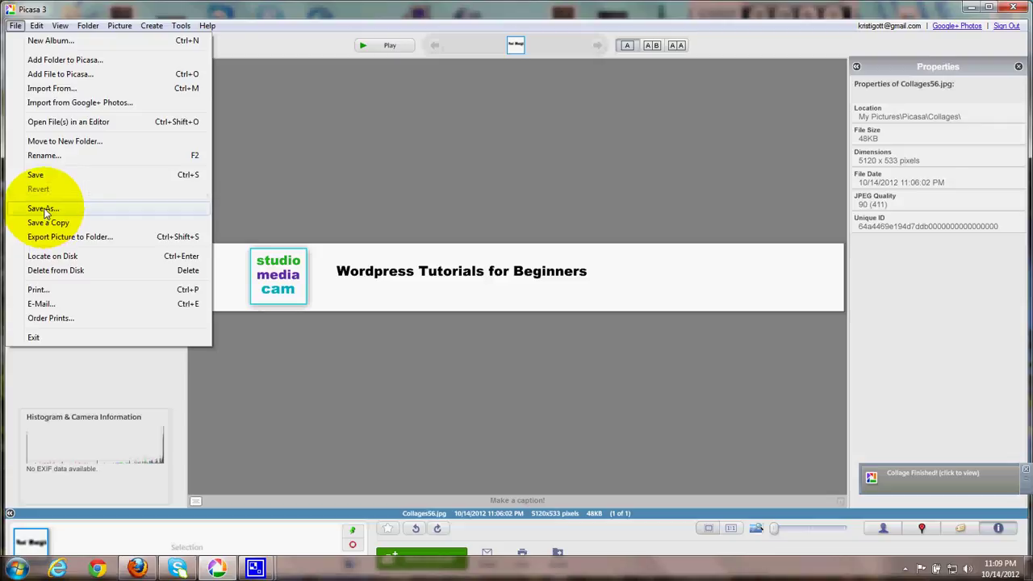
click(43, 208)
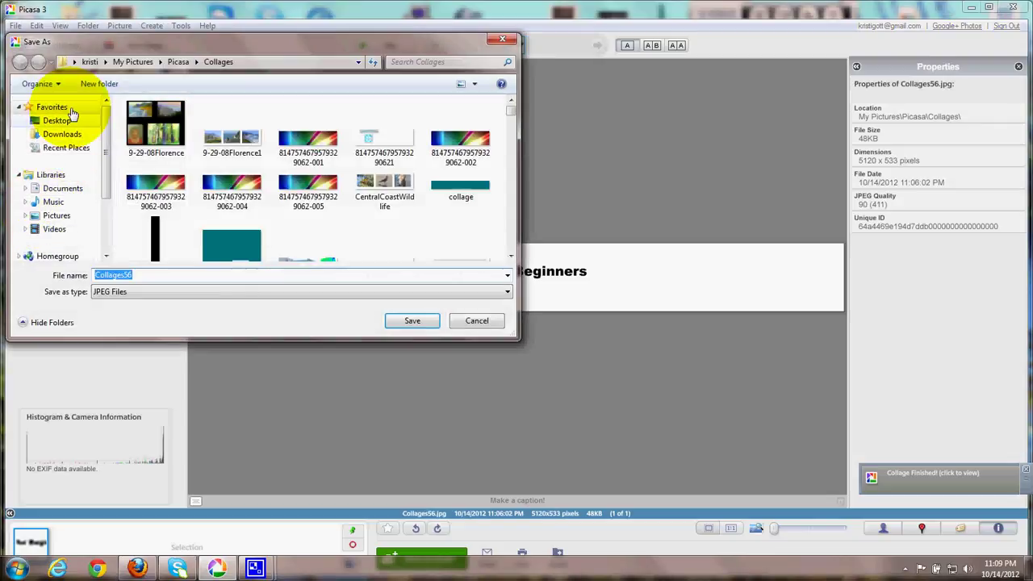
click(58, 120)
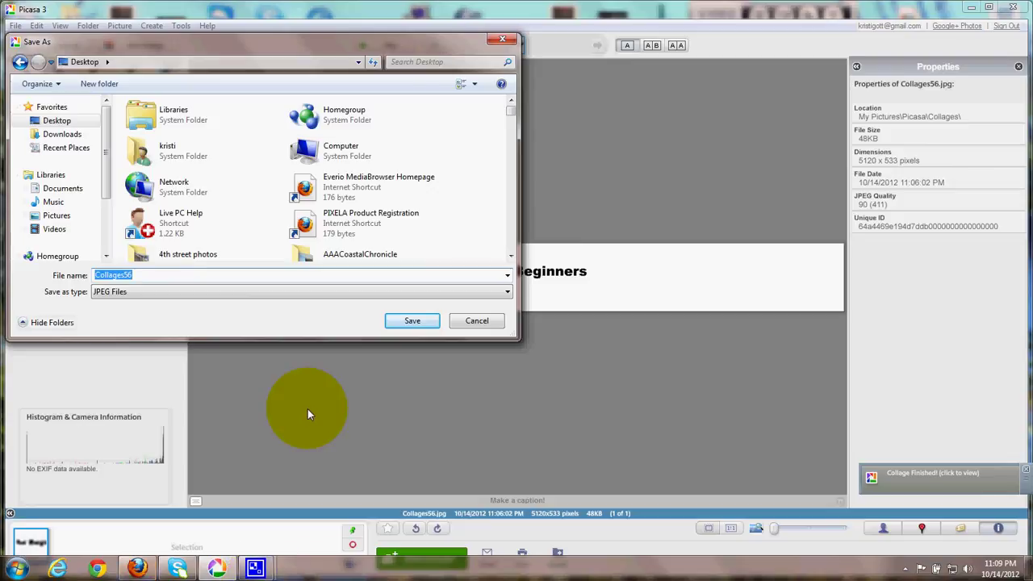
text(header)
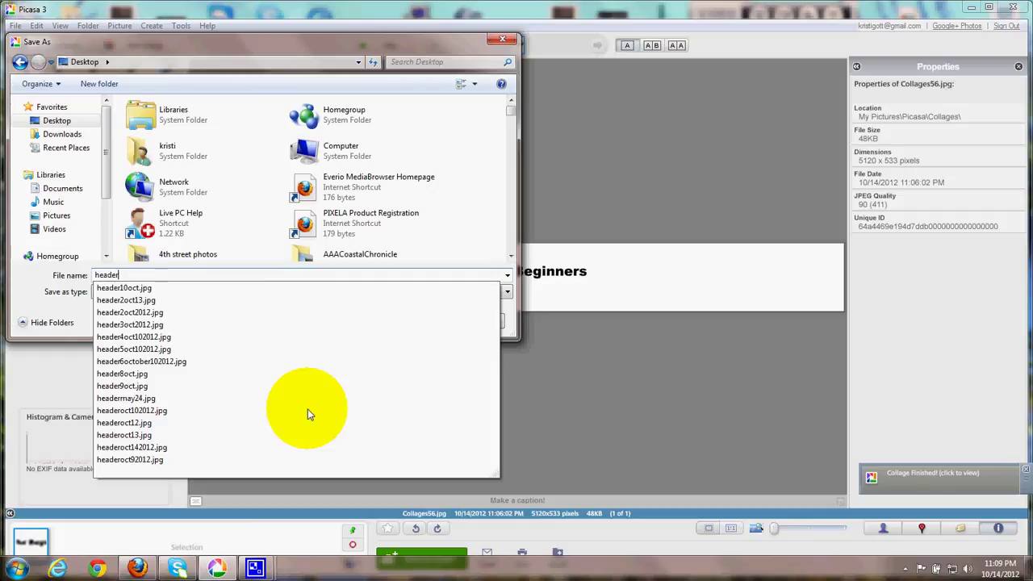
text(oc)
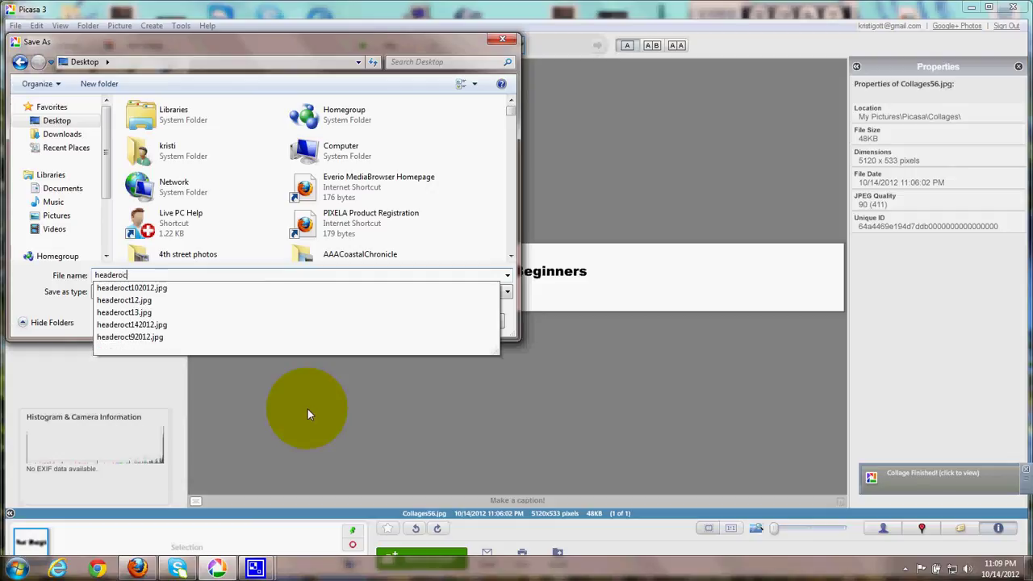
text(t. 14A)
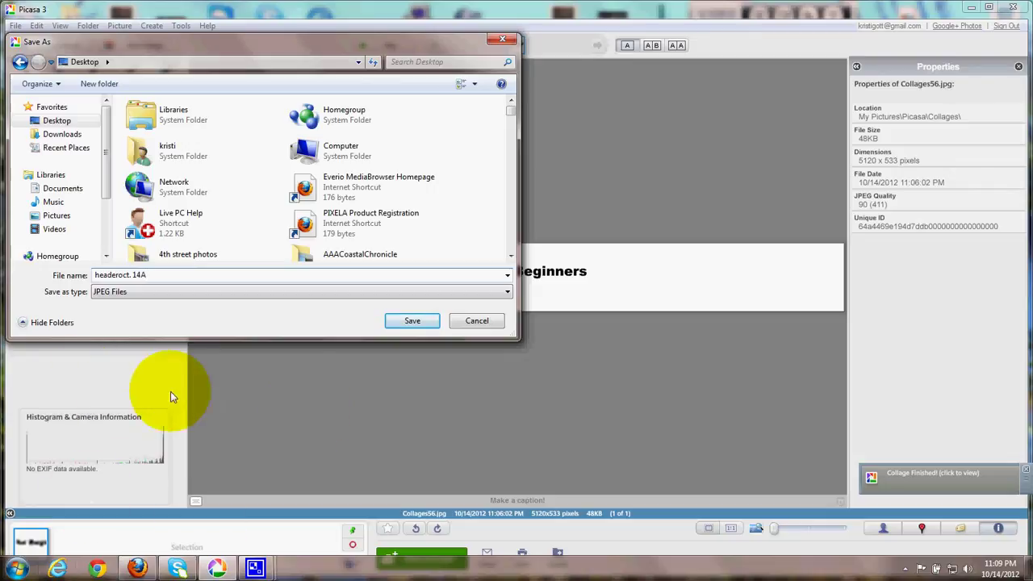
click(399, 321)
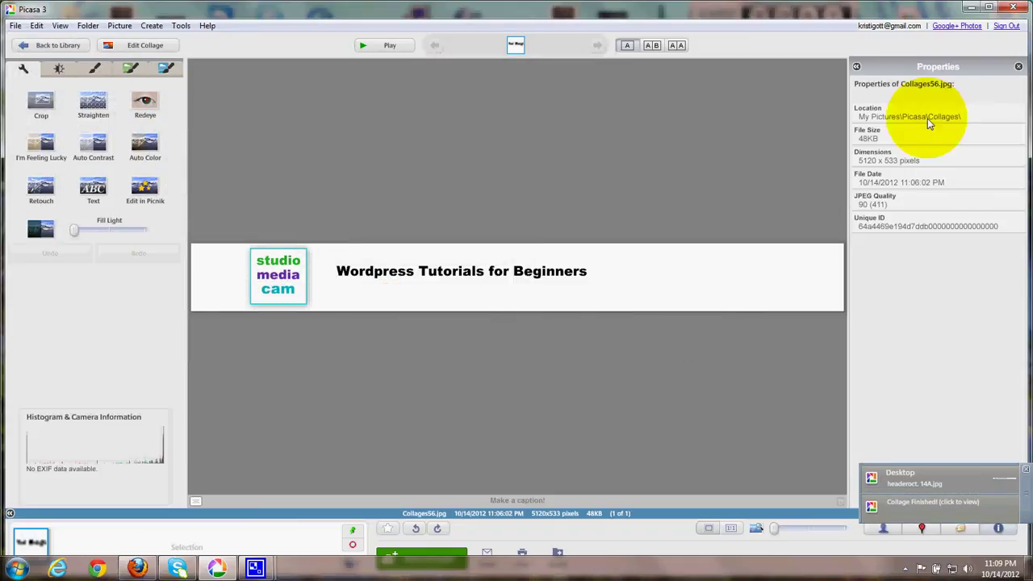
- Return to Firefox and go through the WordPress Dashboard to Appearance > Header
click(971, 8)
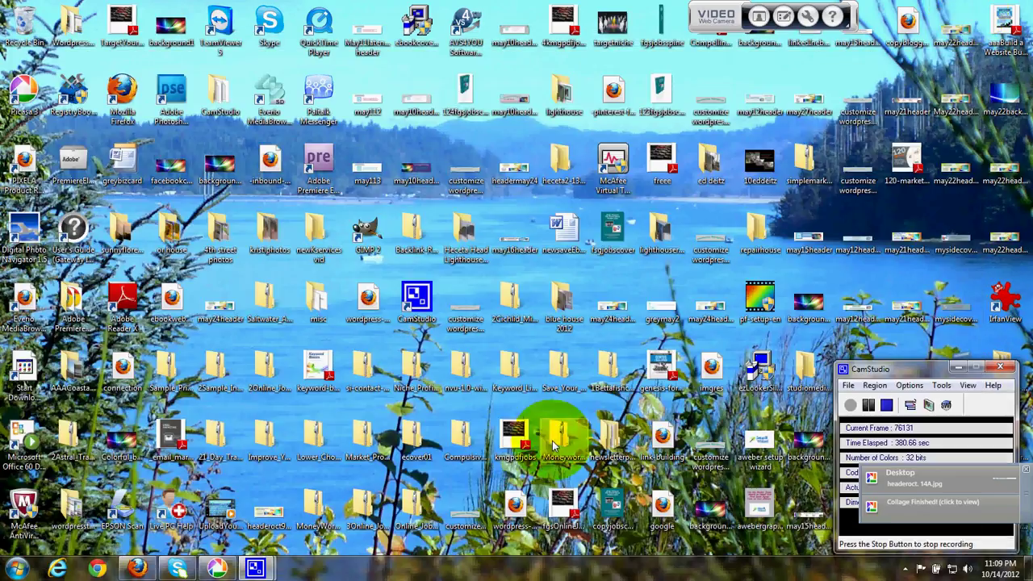
click(144, 569)
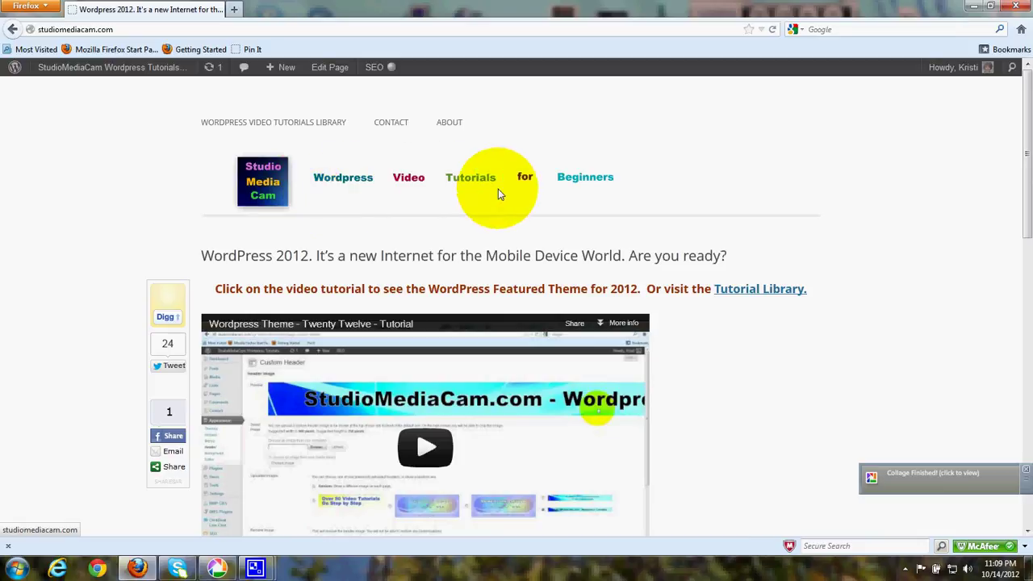
mouse_move(61, 67)
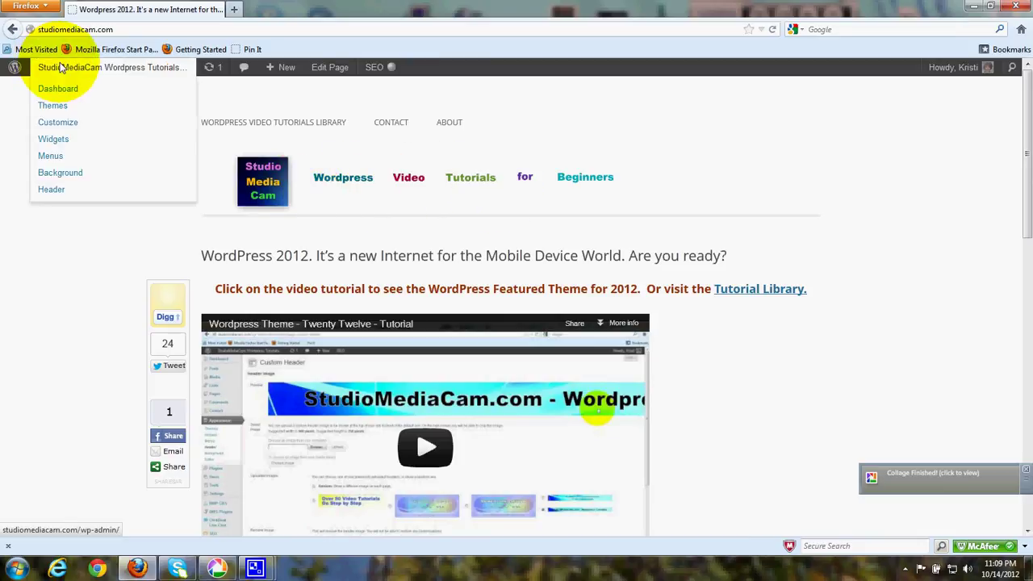
click(58, 88)
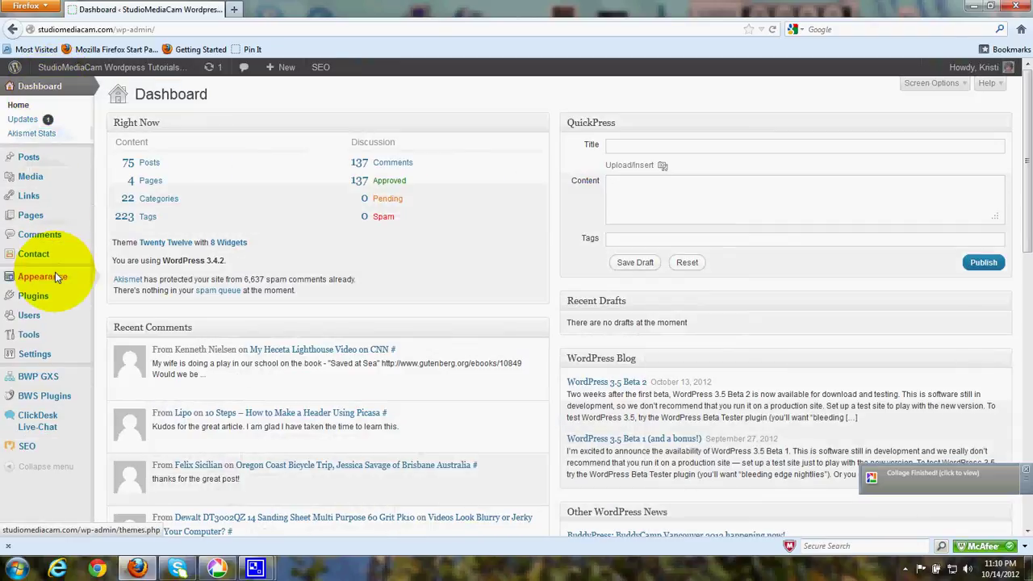
mouse_move(57, 277)
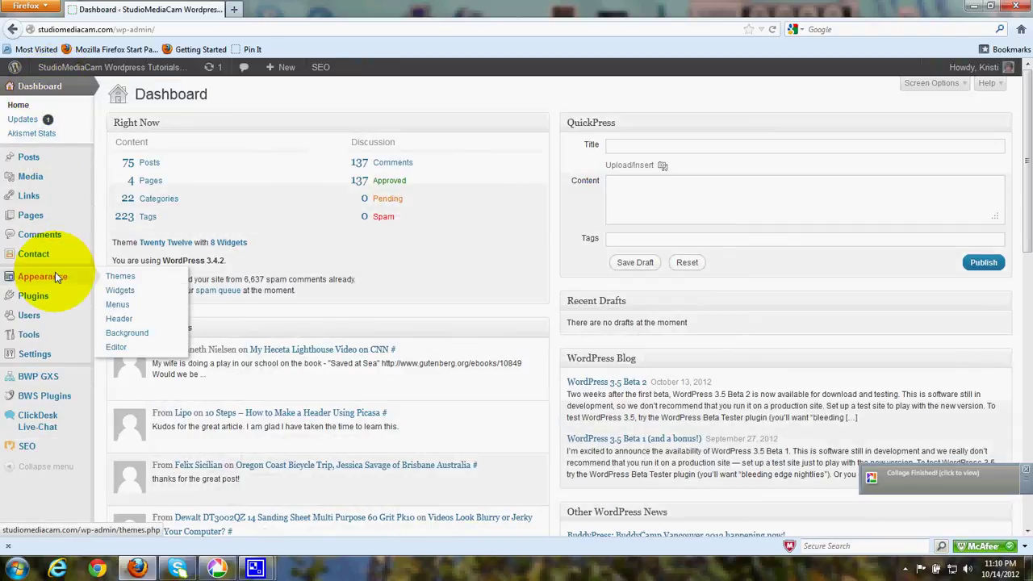
click(120, 318)
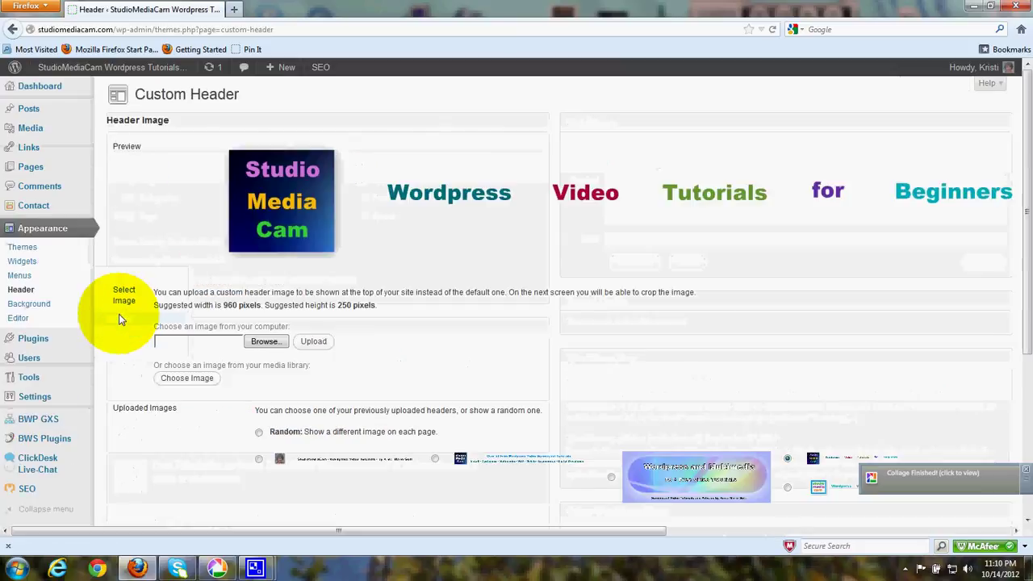
- Browse to the Desktop and select headeroct. 14A.jpg as the header upload file
click(258, 343)
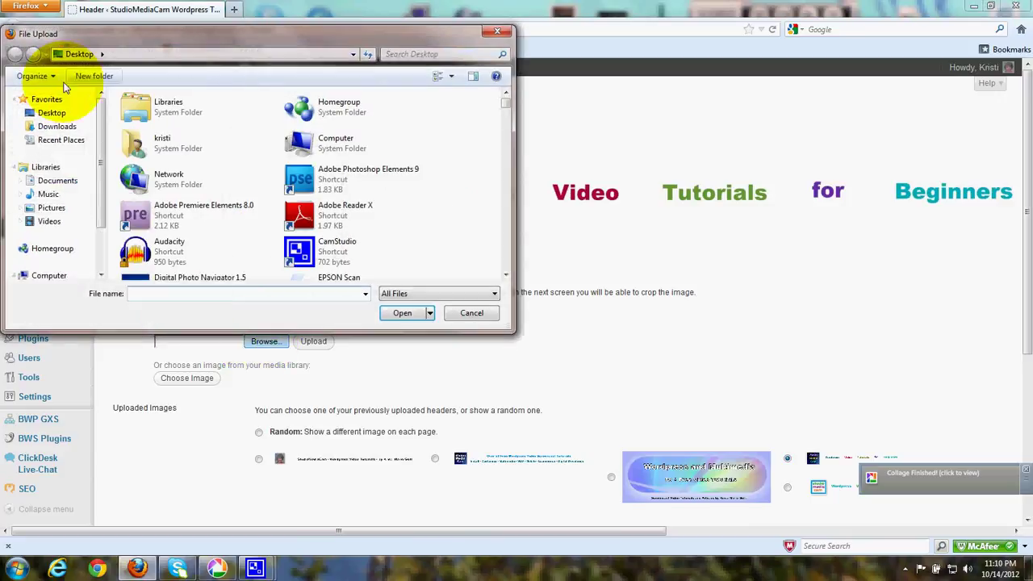
click(53, 114)
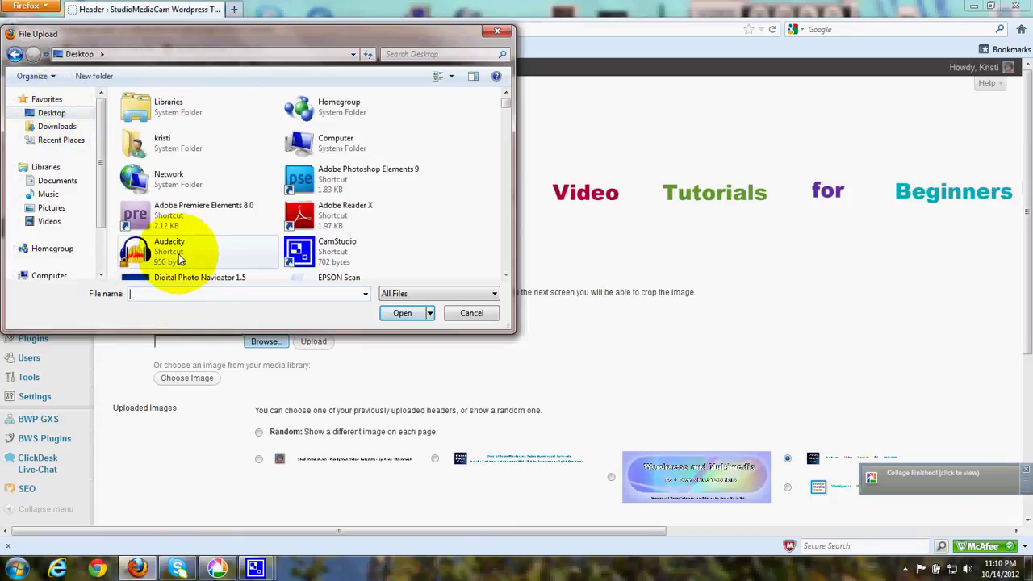
text(header)
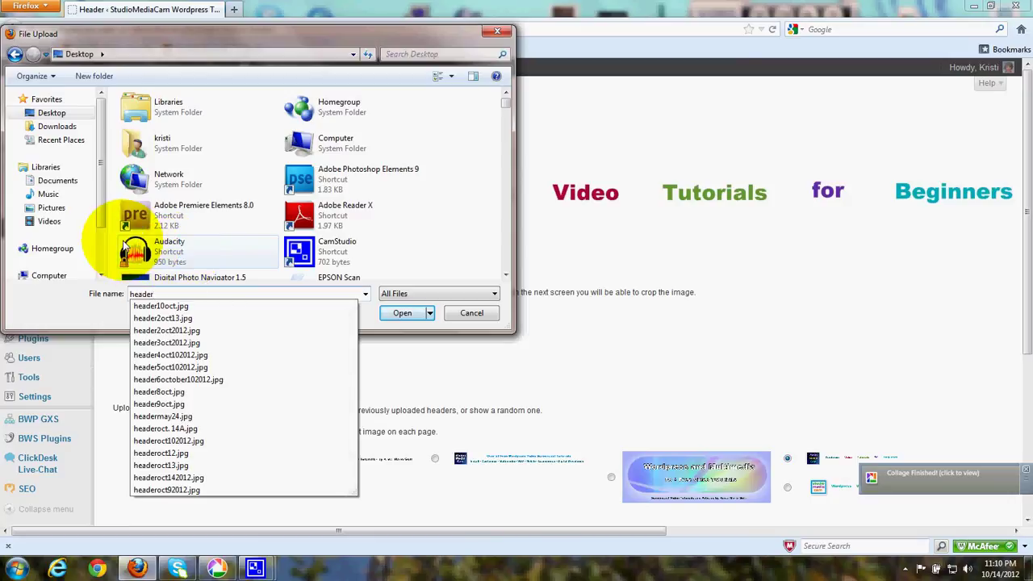
click(170, 430)
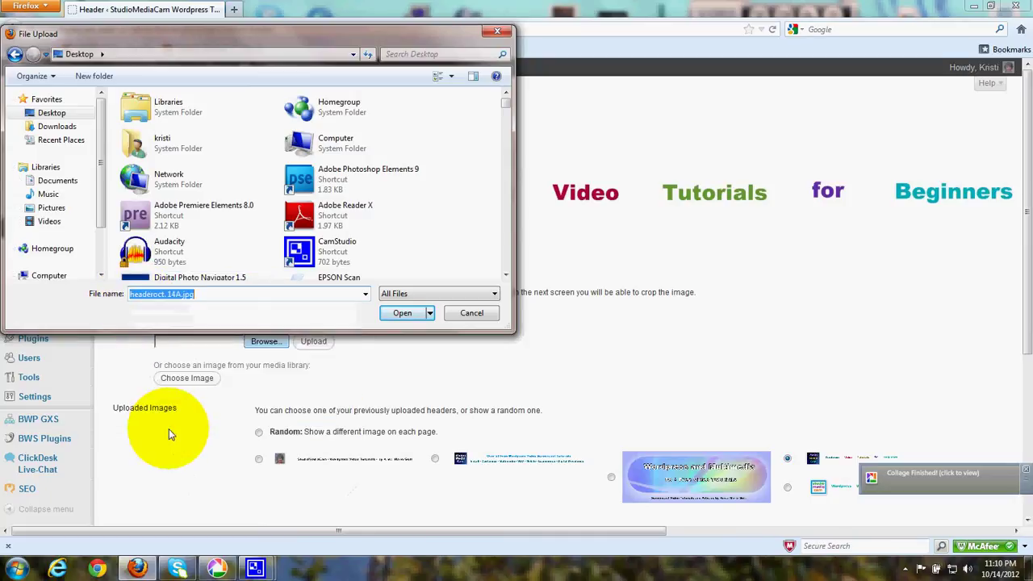
click(398, 313)
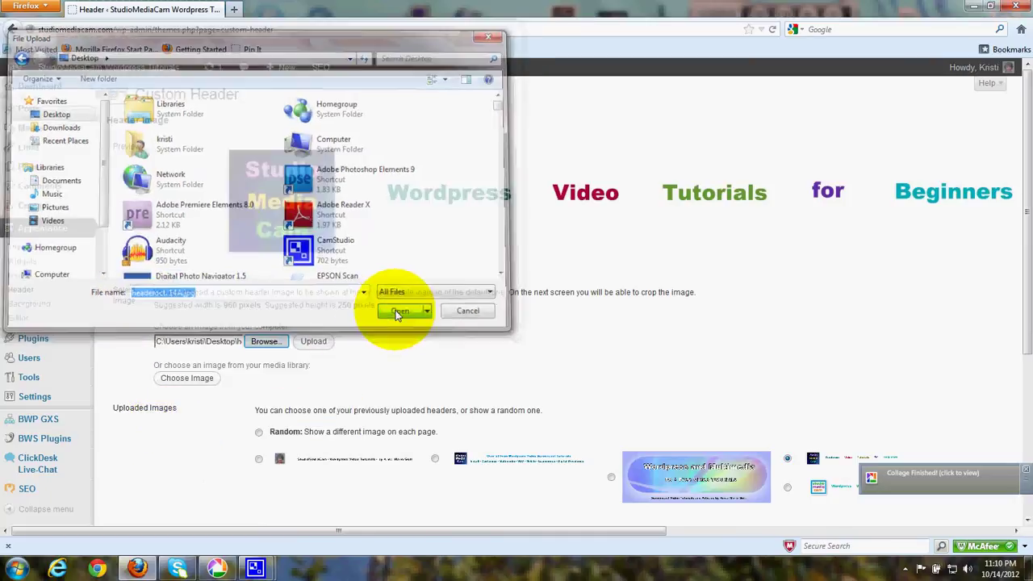
- Upload the banner and stretch the crop box to cover the whole logo and 'Wordpress Tutorials for Beginners' title
click(314, 342)
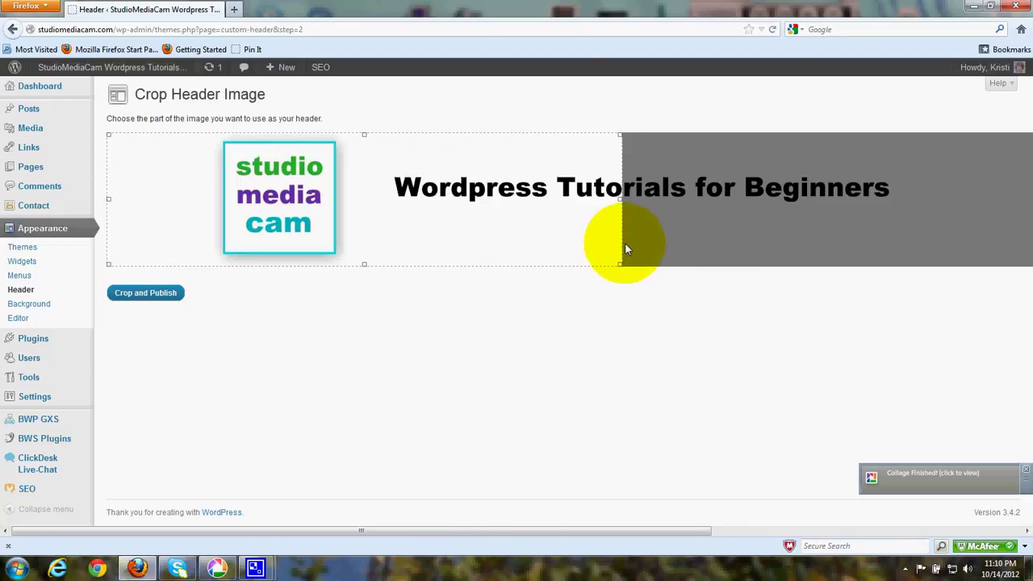
drag(618, 247, 1032, 214)
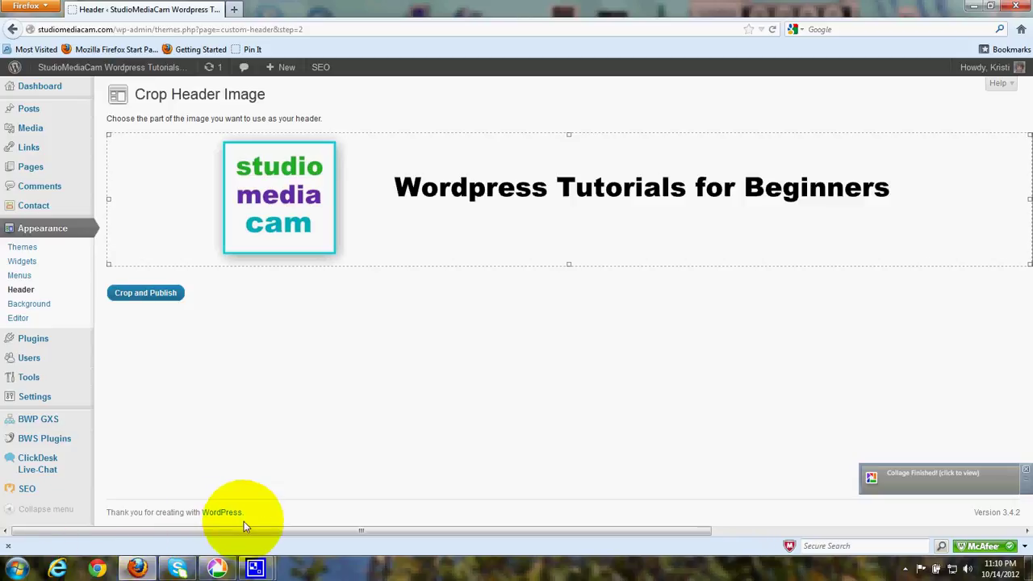
drag(243, 530, 465, 477)
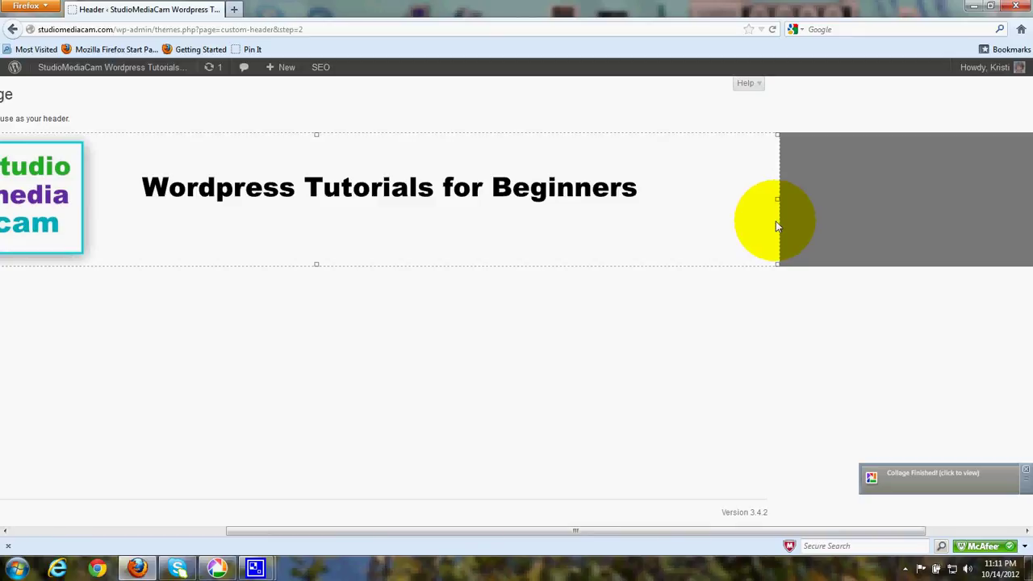
drag(776, 221, 1027, 201)
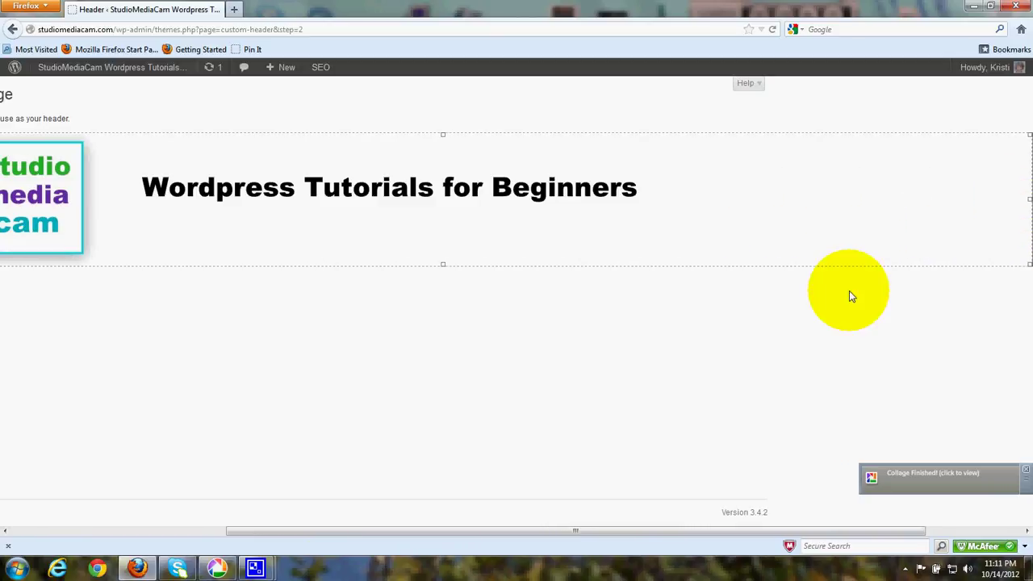
drag(345, 535, 113, 493)
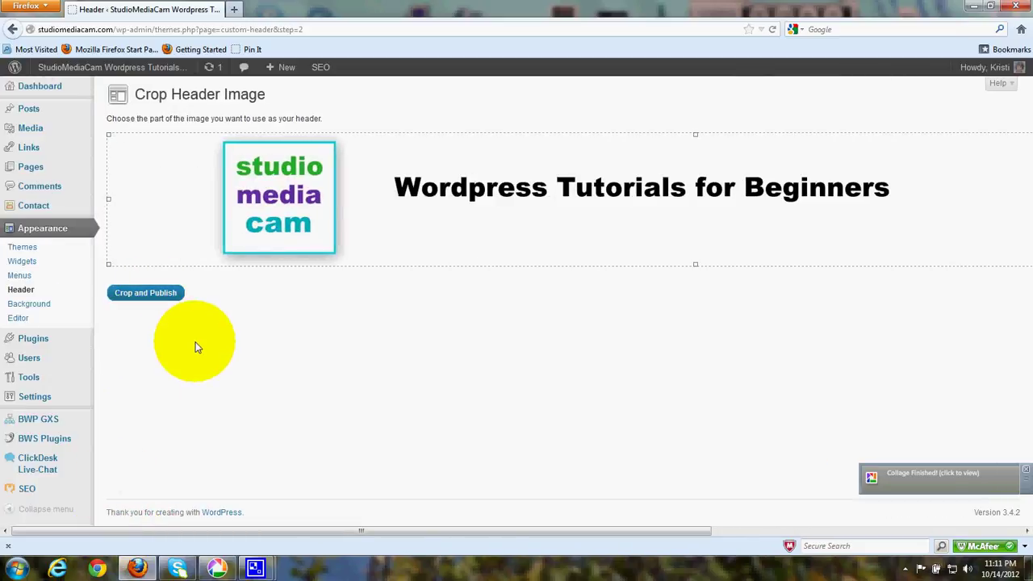
- Crop and publish the logo-and-title header, save the changes, and view it on the StudioMediaCam homepage
click(165, 294)
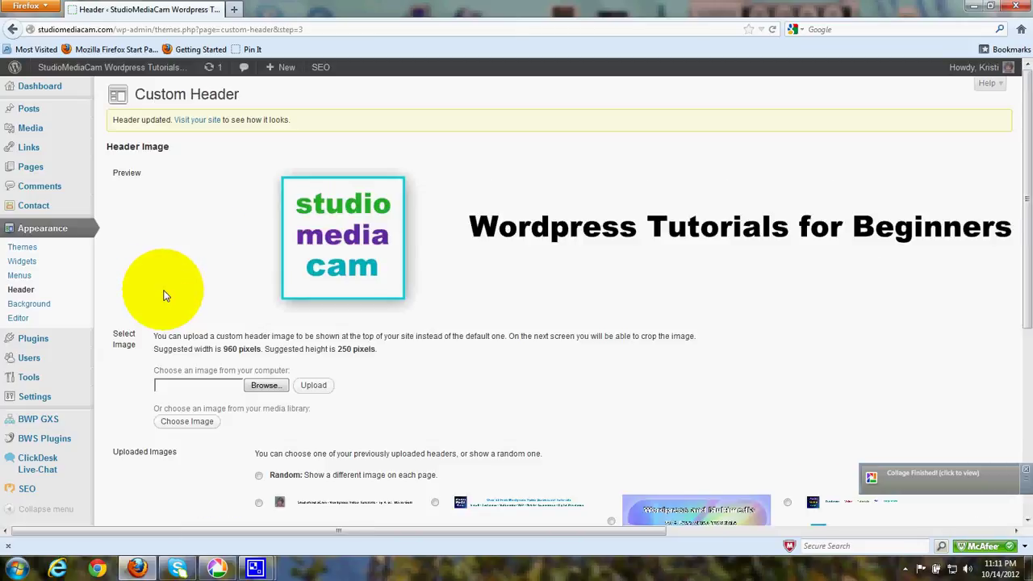
scroll(203, 455, down, 5)
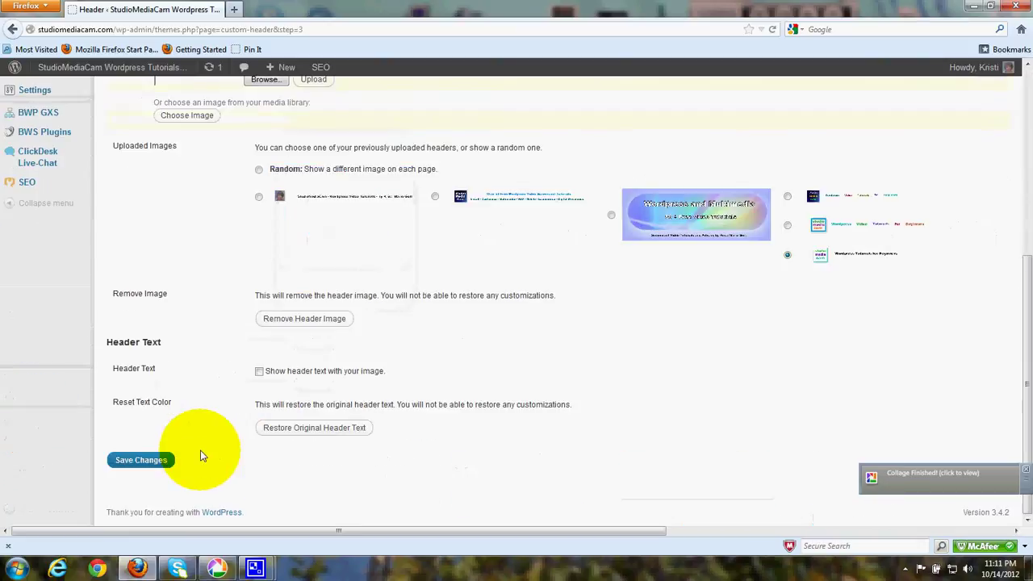
click(143, 459)
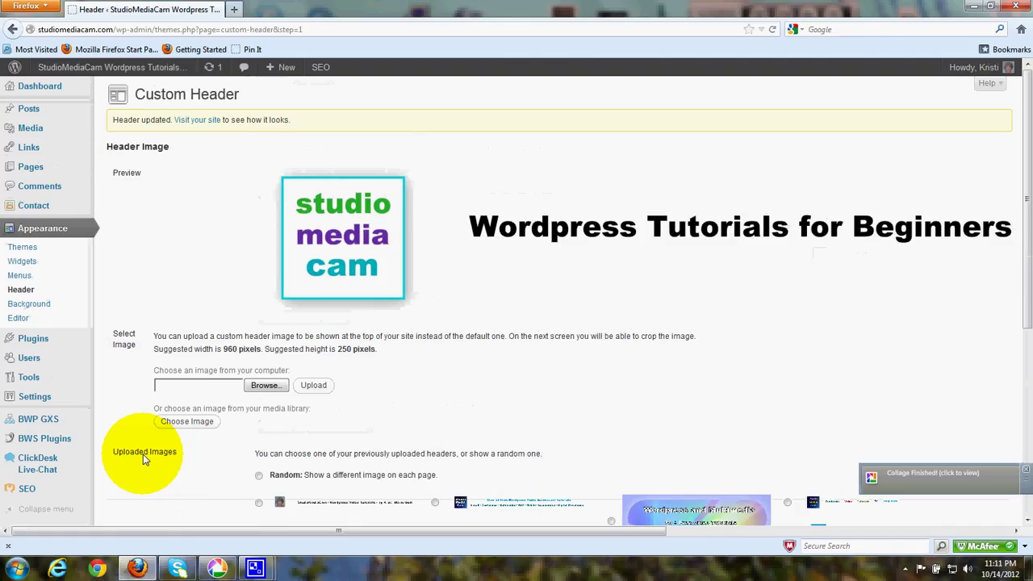
mouse_move(50, 69)
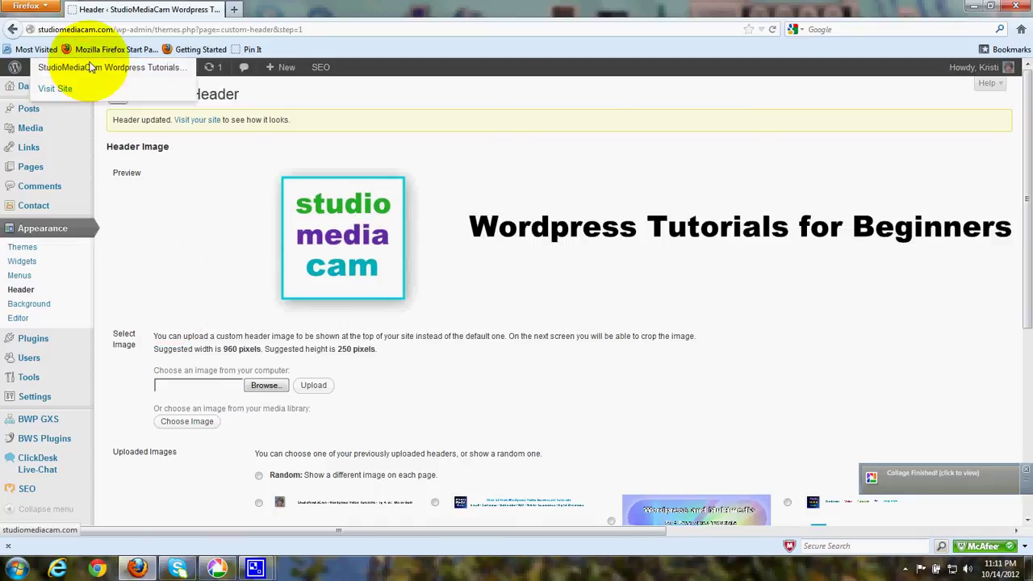
click(55, 89)
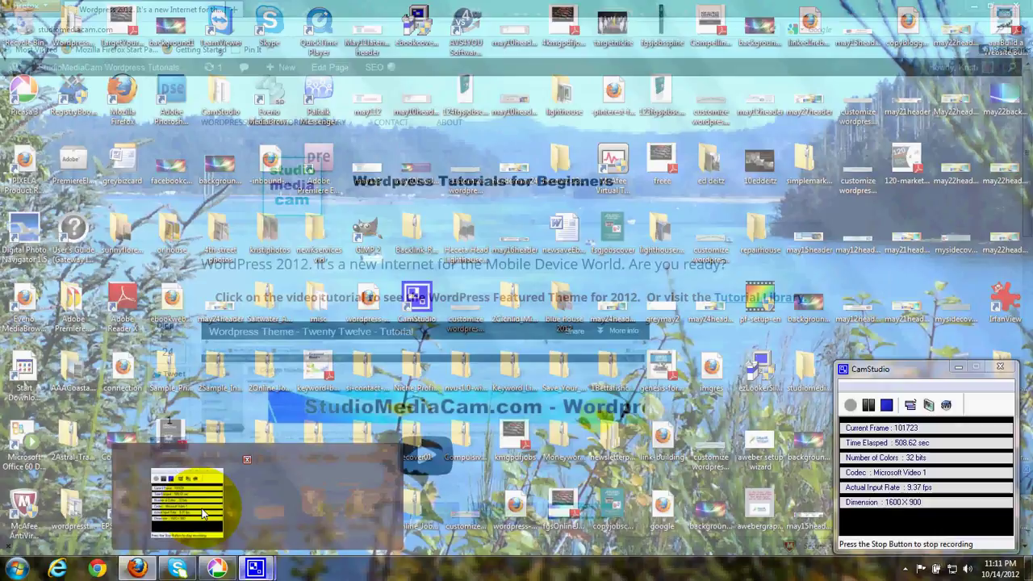
click(229, 499)
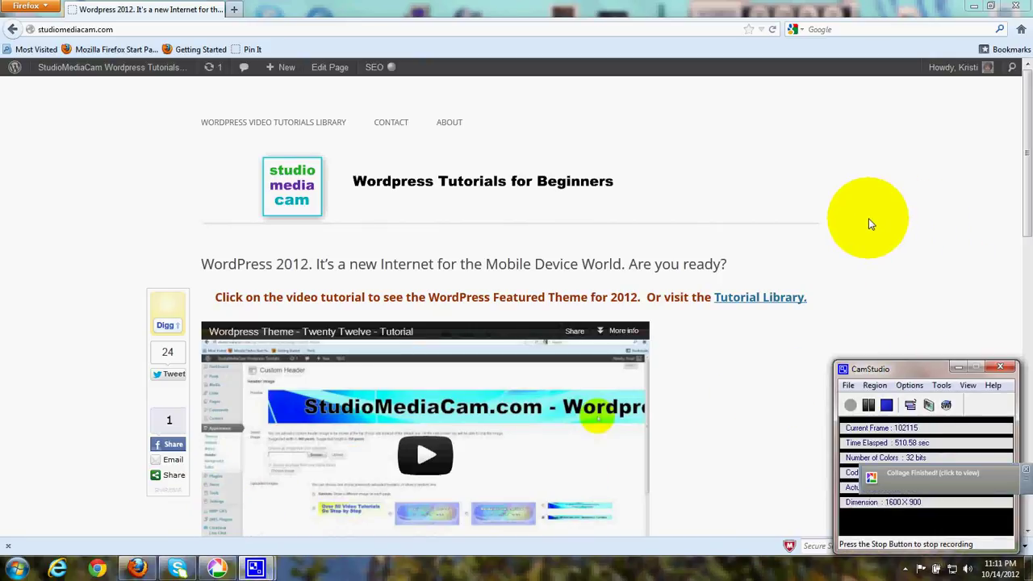